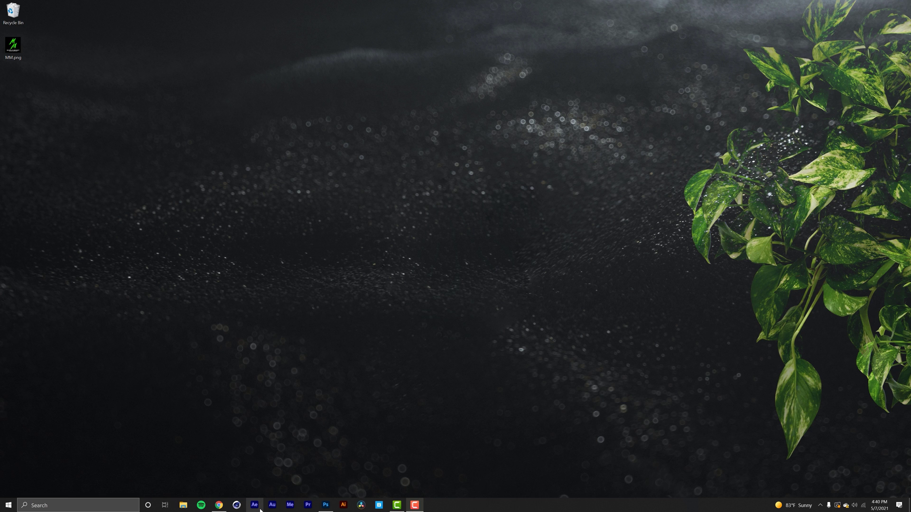
- Open After Effects, start a new project and import IMG_1709.MOV from the FOOTAGE folder
left_click(259, 507)
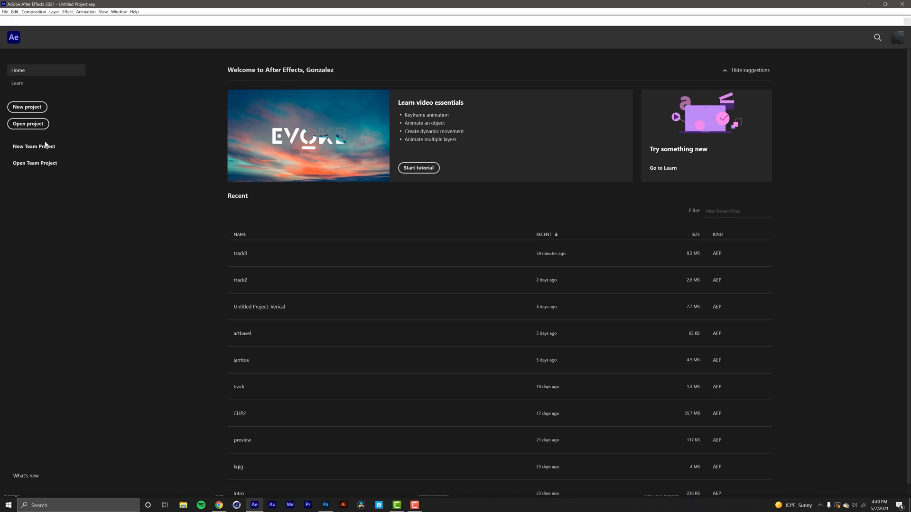
left_click(29, 110)
right_click(84, 168)
mouse_move(150, 204)
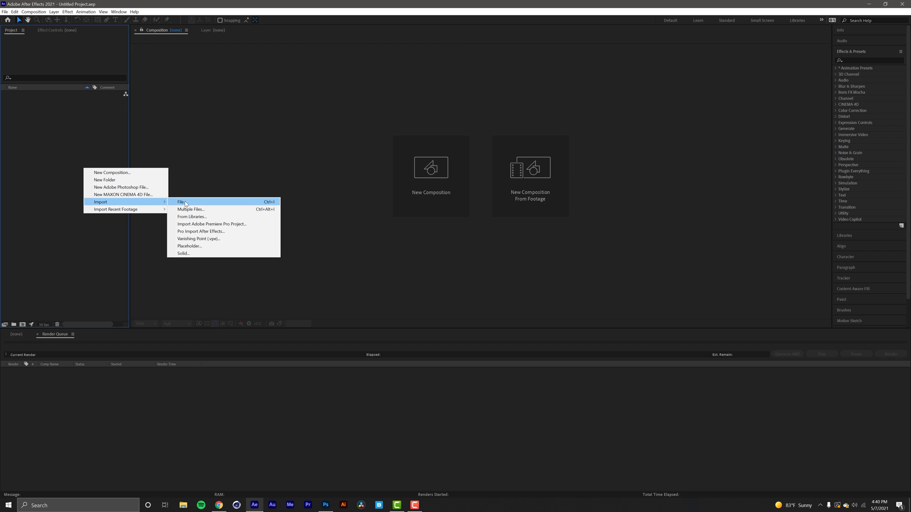
left_click(184, 203)
left_click(138, 75)
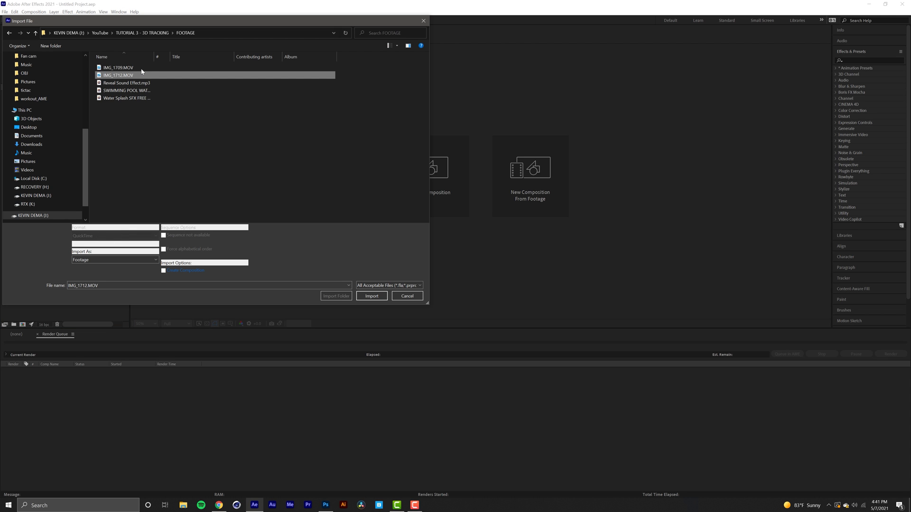
left_click(141, 69)
left_click(362, 296)
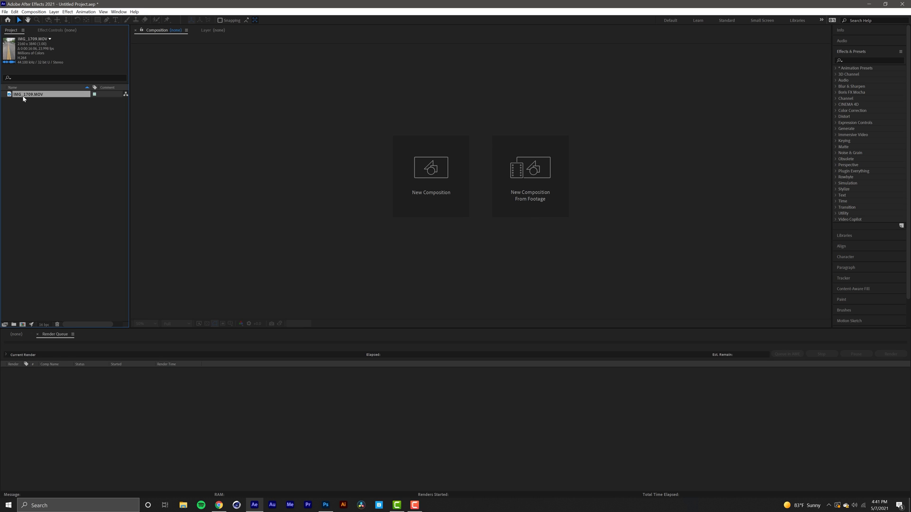
- Create a composition from the IMG_1709.MOV footage and fit the whole frame in the viewer
left_click_drag(23, 98, 21, 324)
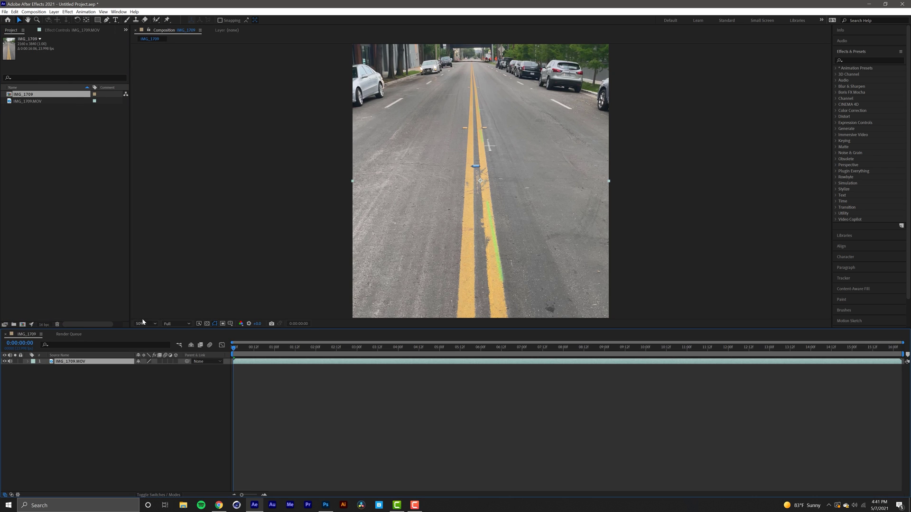
left_click(144, 323)
left_click(155, 334)
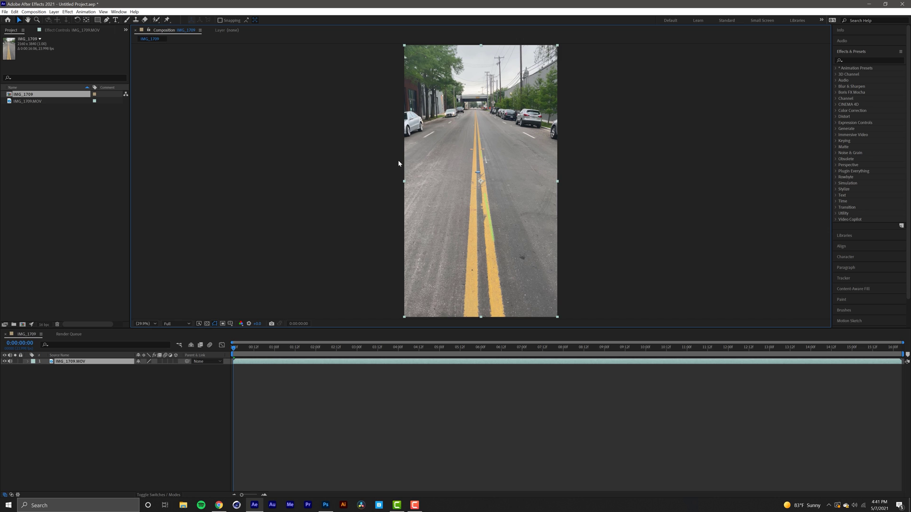
- Run 3D camera tracking on the IMG_1709.MOV layer
left_click(851, 279)
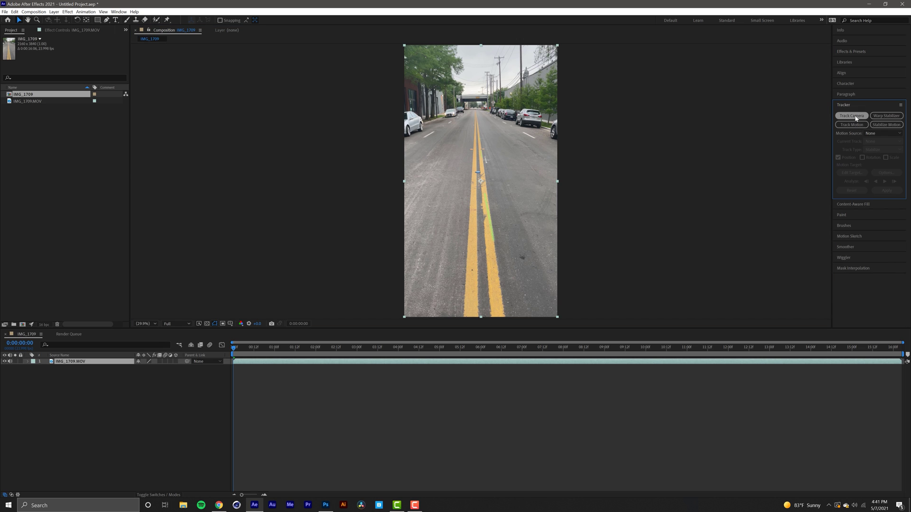
left_click(119, 12)
mouse_move(186, 22)
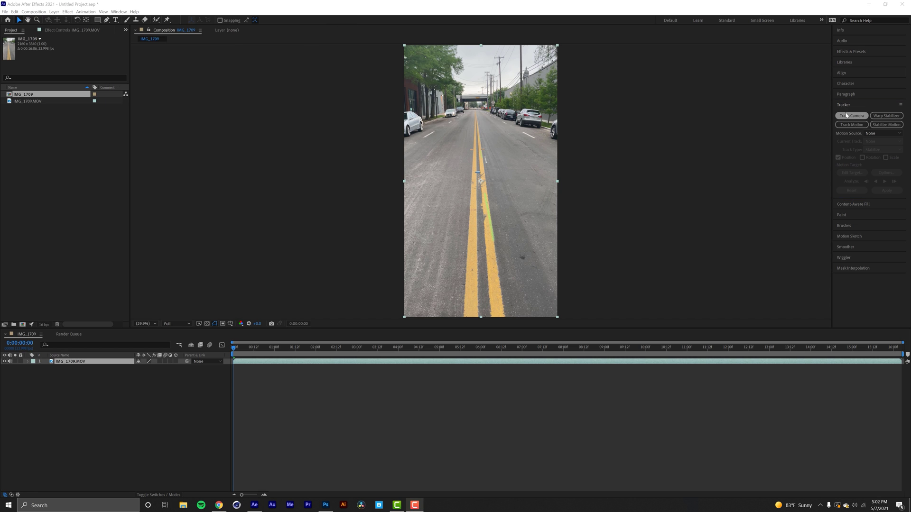
left_click(847, 115)
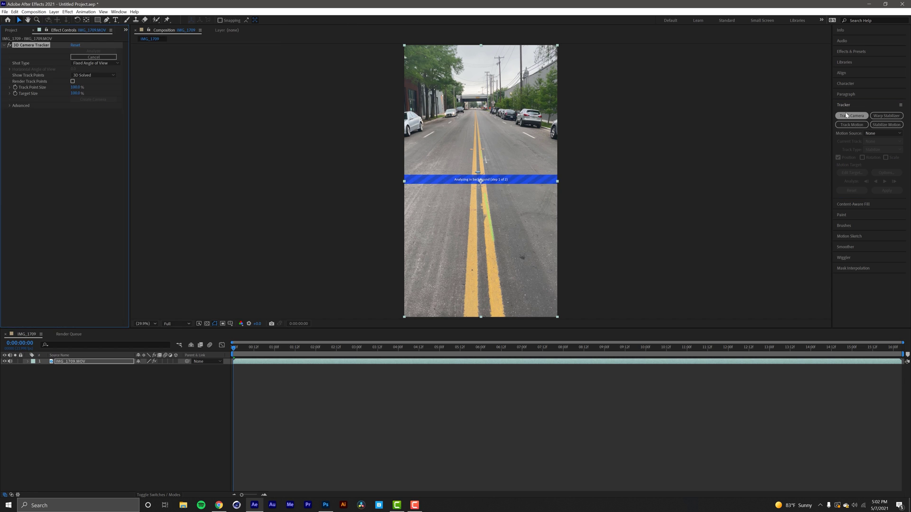
- Expand the 3D Camera Tracker's Advanced settings, enlarge its track points and scrub through the clip to check them
left_click(9, 106)
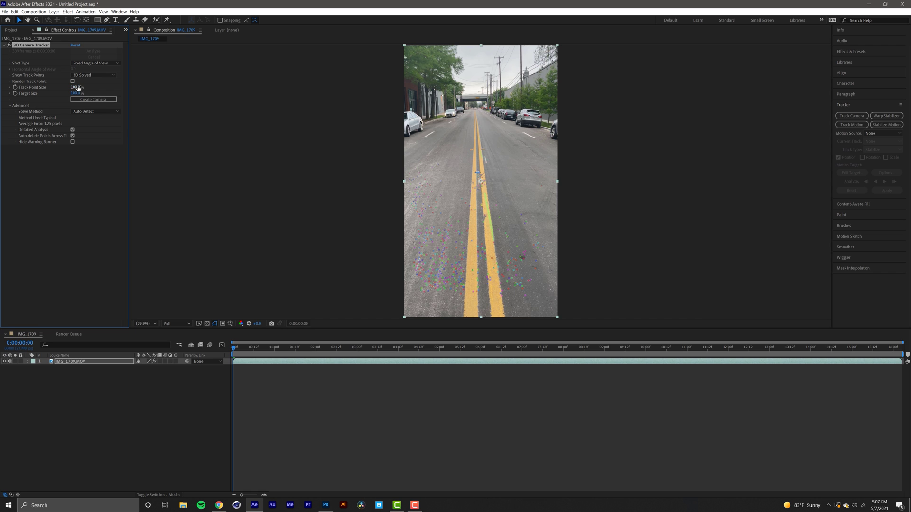
left_click_drag(76, 87, 199, 121)
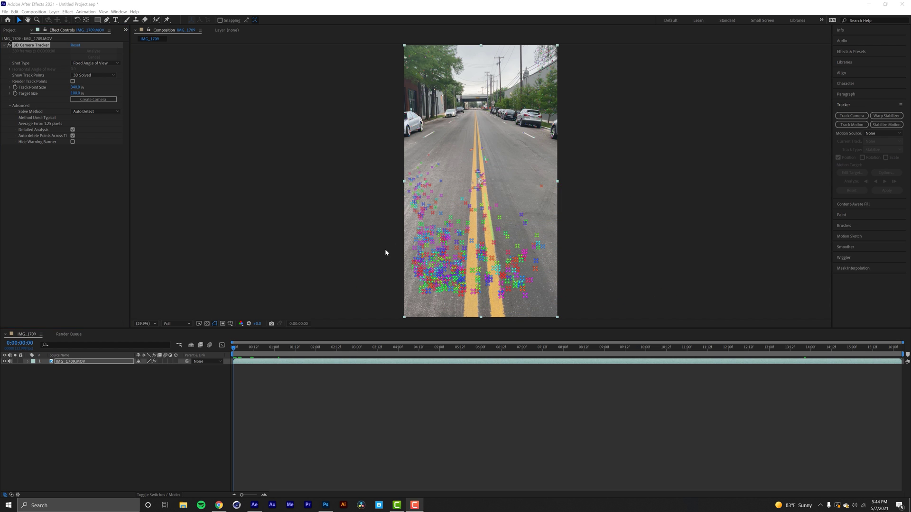
left_click_drag(298, 352, 467, 352)
- At 0:00:10:21, create a solid and camera from the track points along the road's yellow center lines
left_click_drag(519, 382, 681, 398)
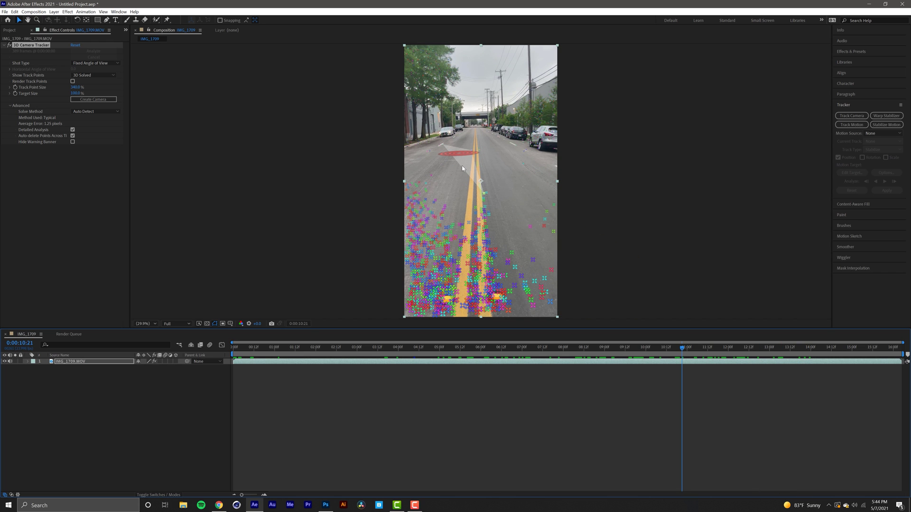
mouse_move(461, 168)
left_mouse_down()
mouse_move(469, 202)
mouse_move(486, 216)
mouse_move(494, 157)
mouse_move(482, 140)
left_mouse_up()
right_click(480, 182)
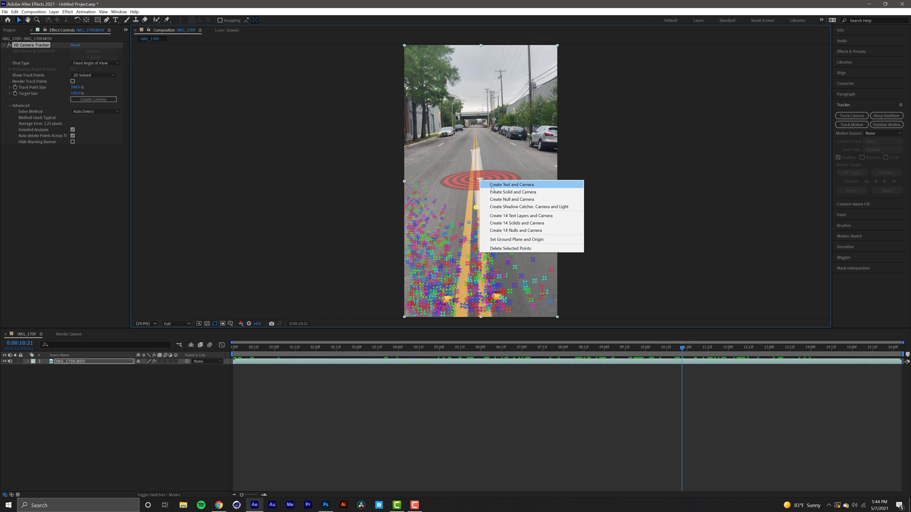
left_click(496, 192)
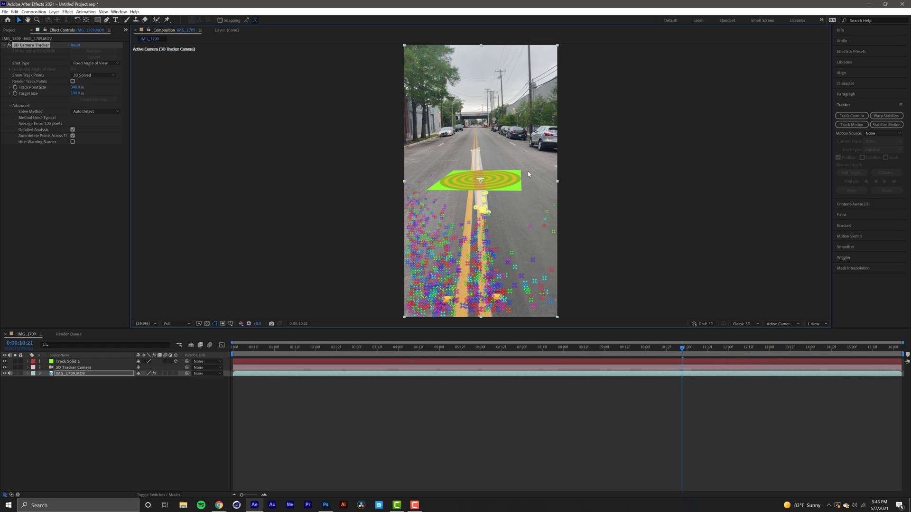
left_click_drag(342, 353, 674, 477)
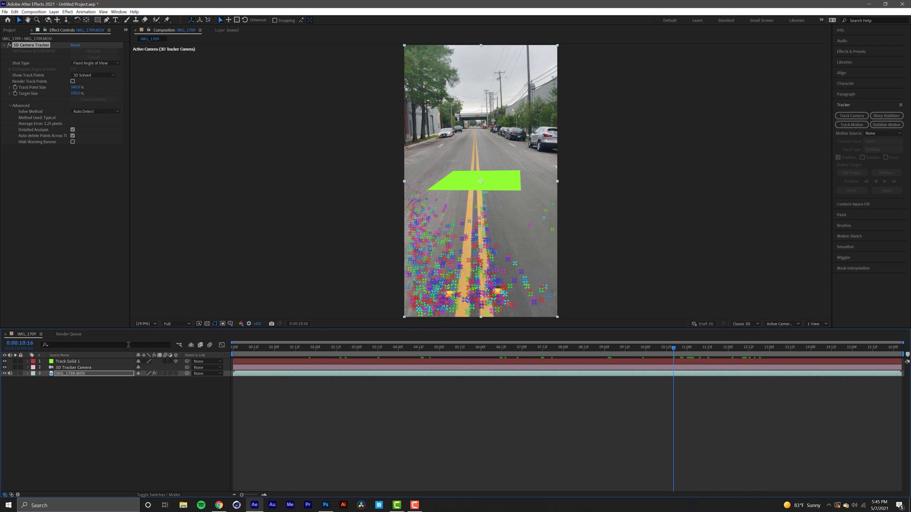
- Adjust the scale and rotation of the green track solid to align it with the road
left_click(74, 363)
key("s")
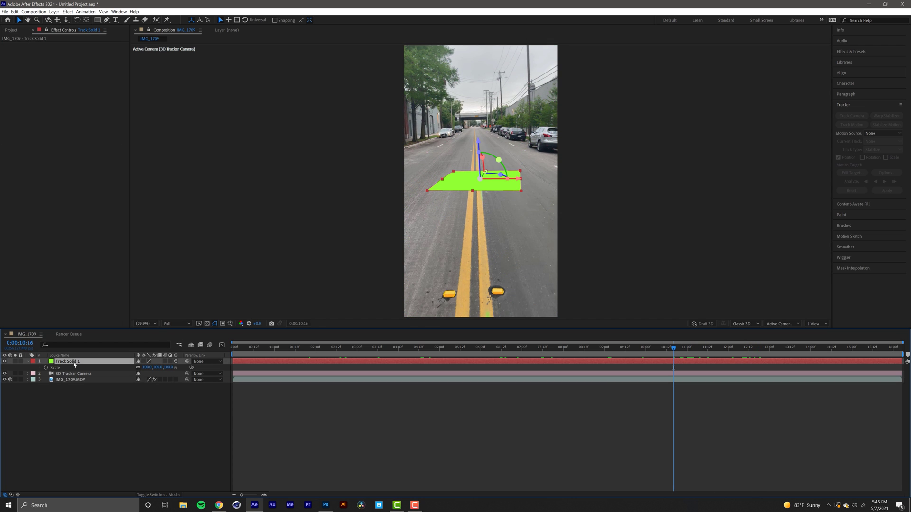
left_click_drag(148, 368, 198, 373)
key("r")
- Play back the composition from 0:00:05:18 to check how the solid sticks to the road
left_click_drag(265, 351, 471, 429)
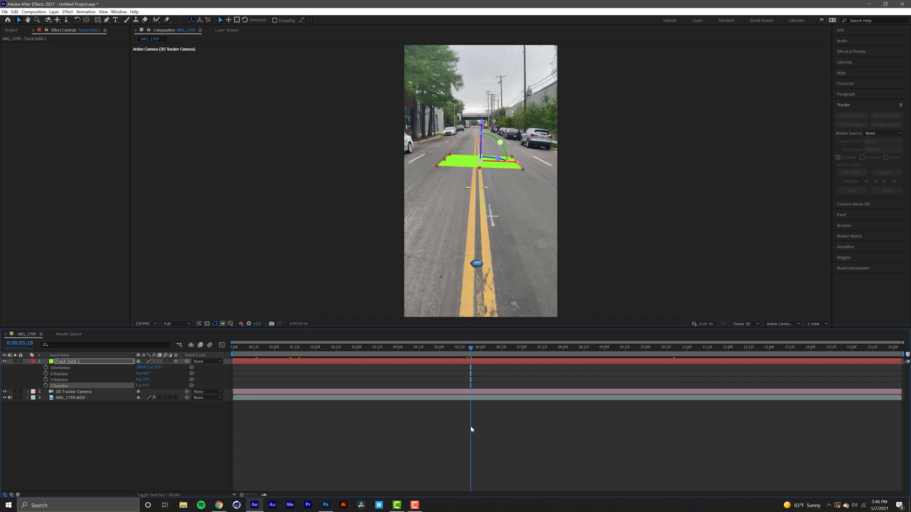
key("space")
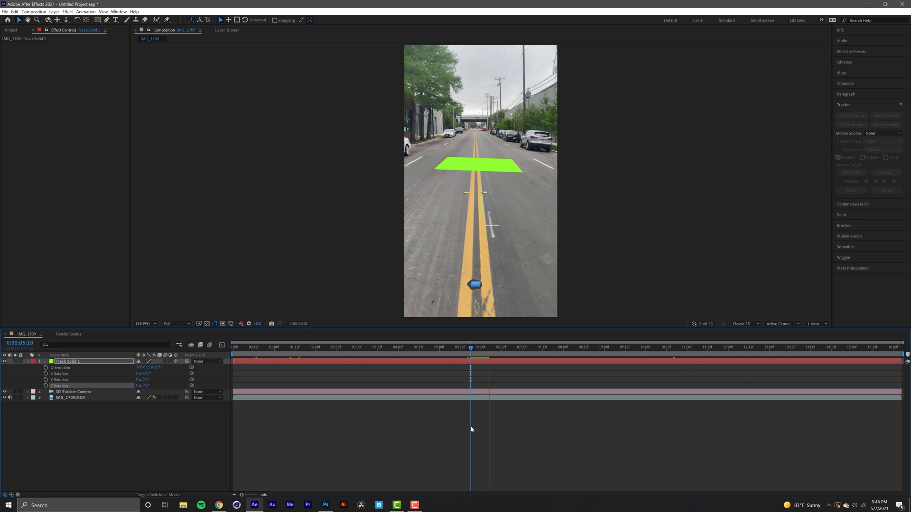
key("space")
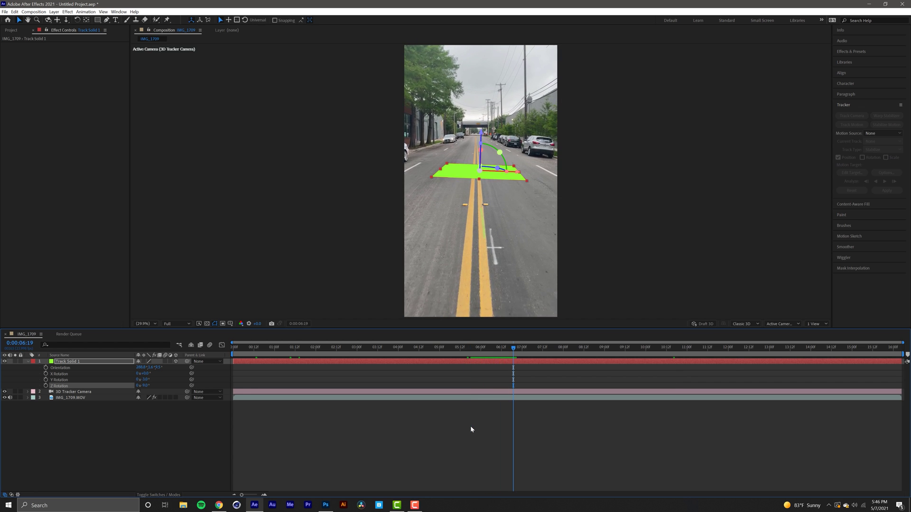
- Save the project as WATERBOX in a new VFX folder inside TUTORIAL 3 - 3D TRACKING
left_click(4, 12)
mouse_move(57, 79)
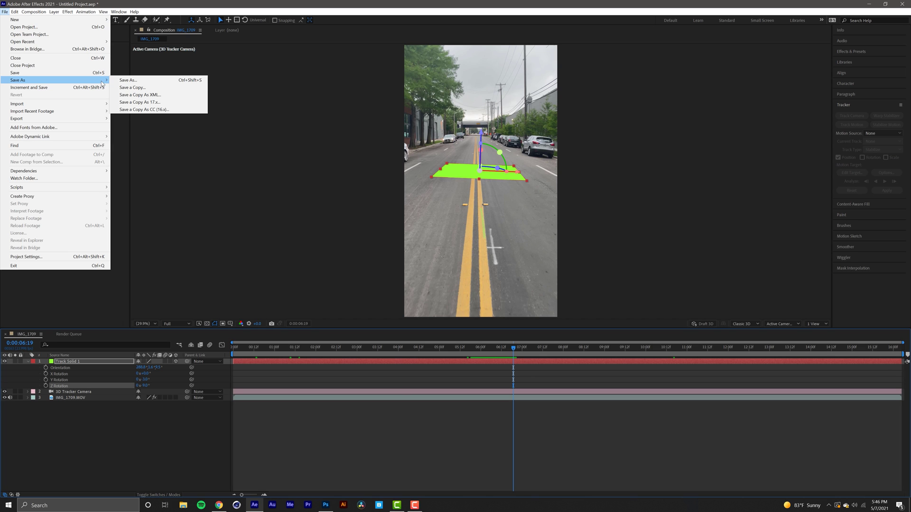
left_click(138, 79)
left_click(50, 45)
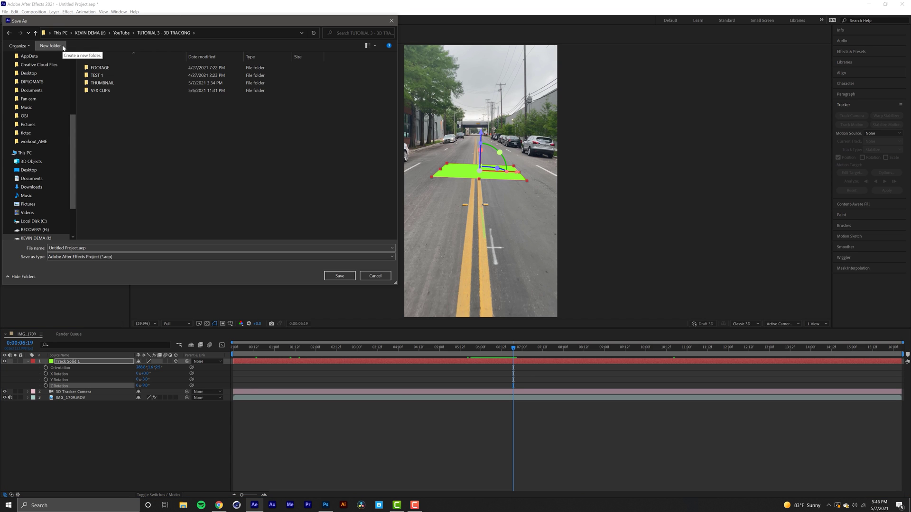
type("VFX")
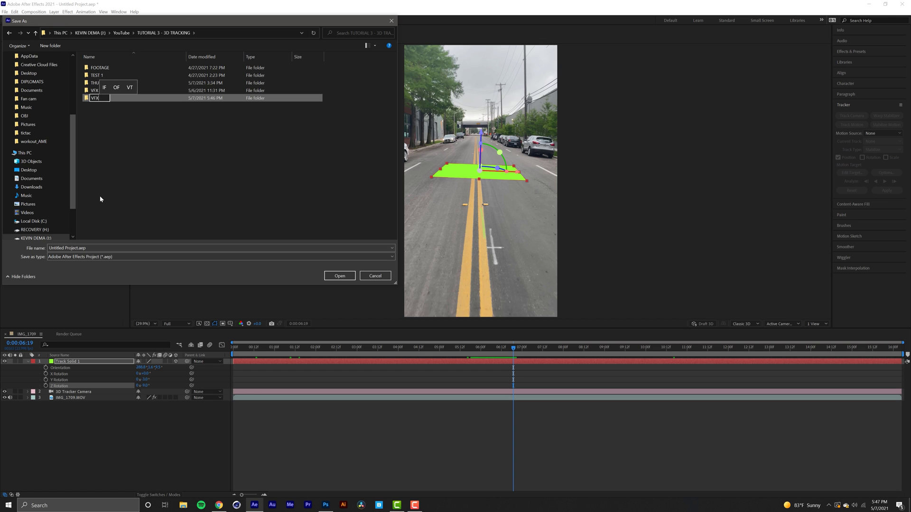
key("Return")
key("Return")
type("WATERBOX")
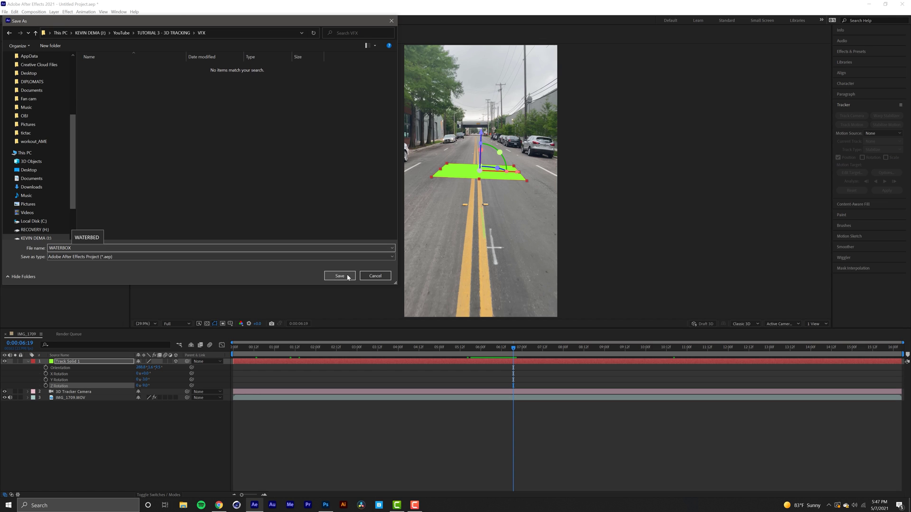
left_click(340, 276)
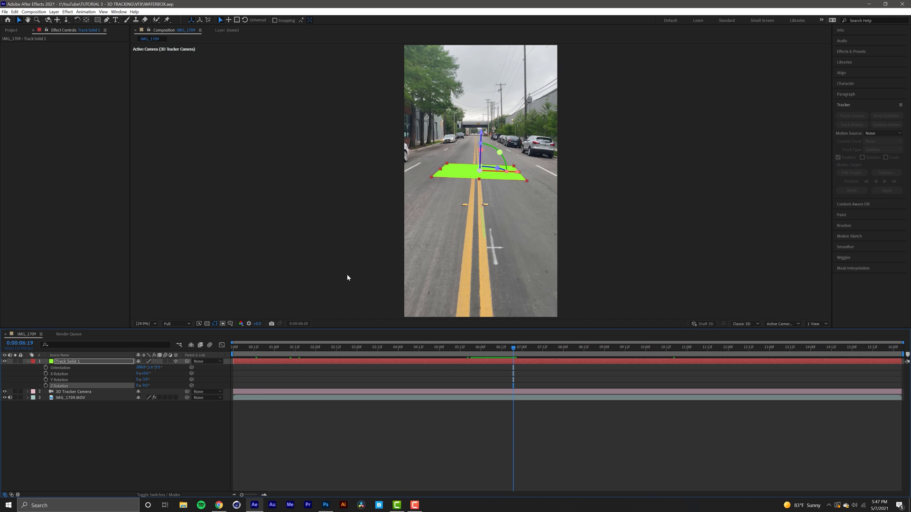
- Export the tracked scene with the Maxon Cinema 4D Exporter as trackdata in the VFX folder
left_click(5, 12)
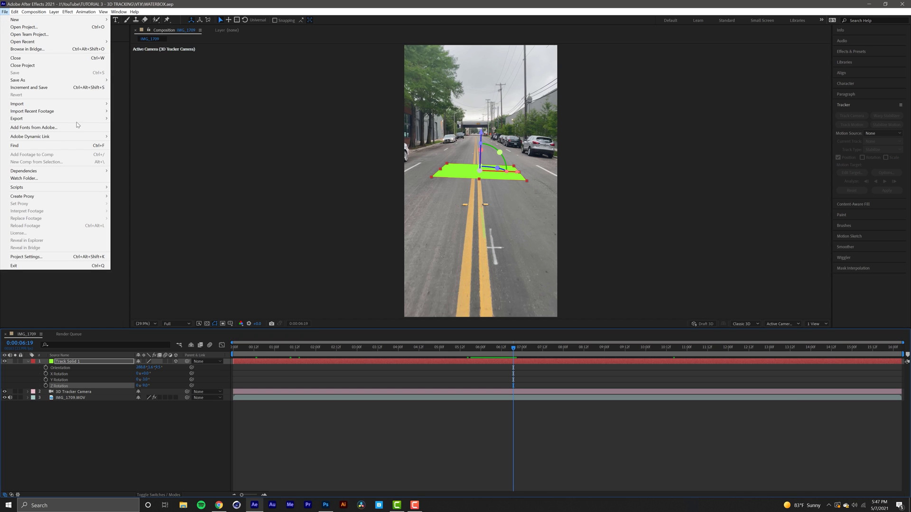
mouse_move(57, 118)
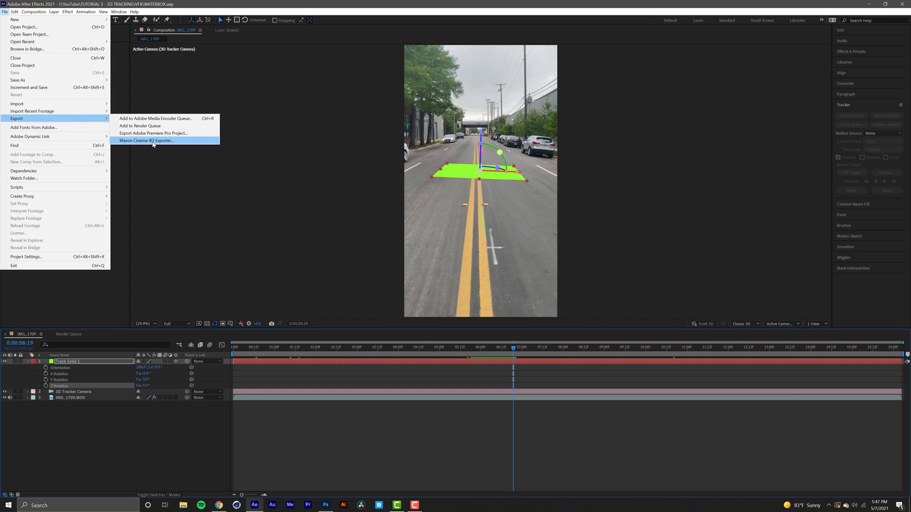
left_click(153, 141)
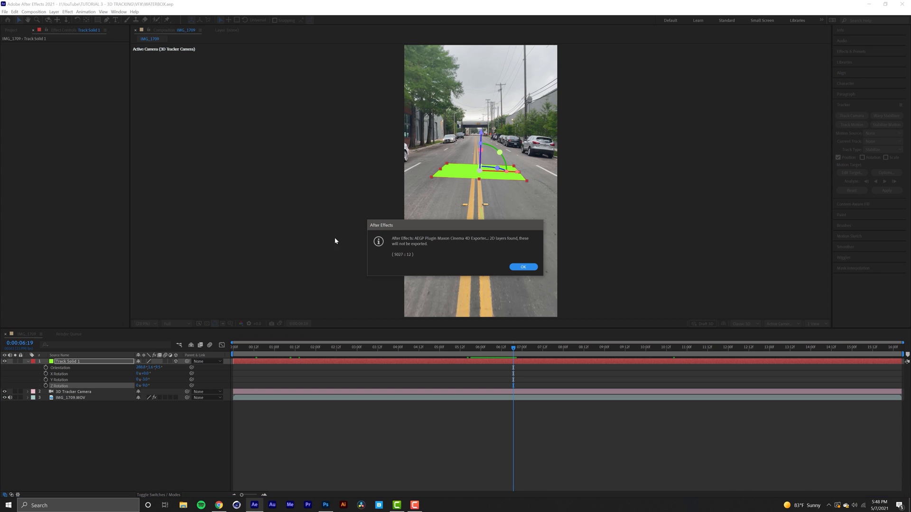
left_click(519, 267)
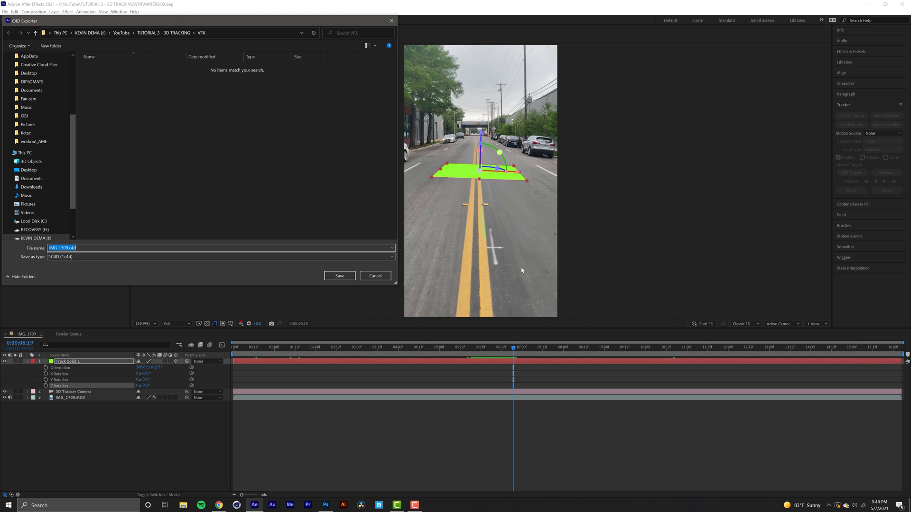
type("trackdata")
key("Return")
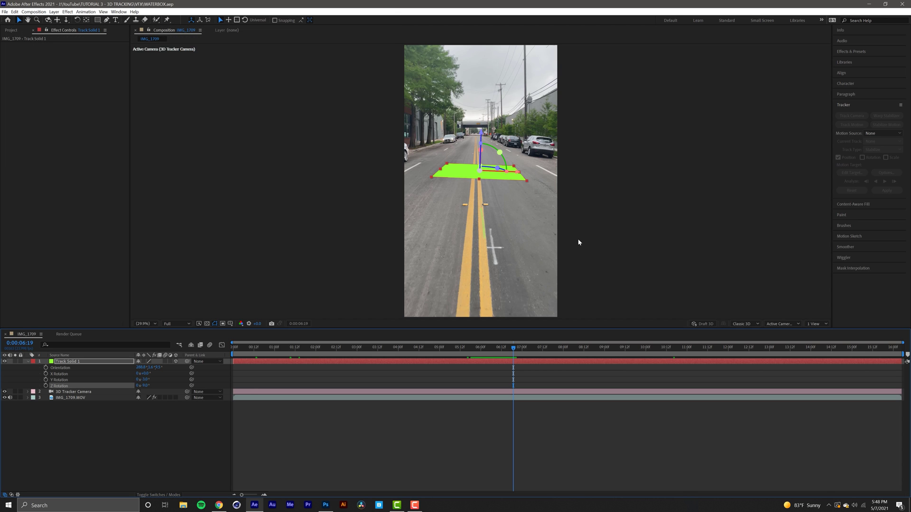
- Open trackdata.c4d from the VFX folder in Cinema 4D and play back the tracked camera animation
key("ctrl+alt+n")
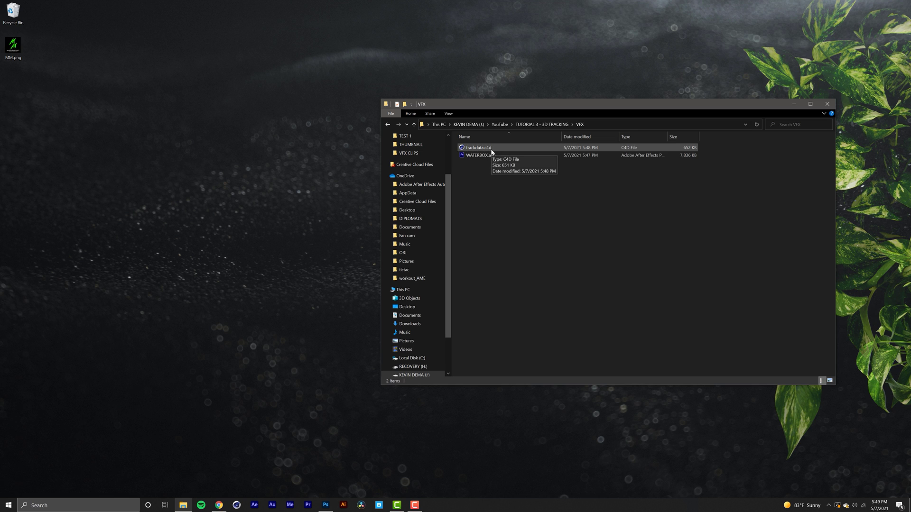
double_click(492, 152)
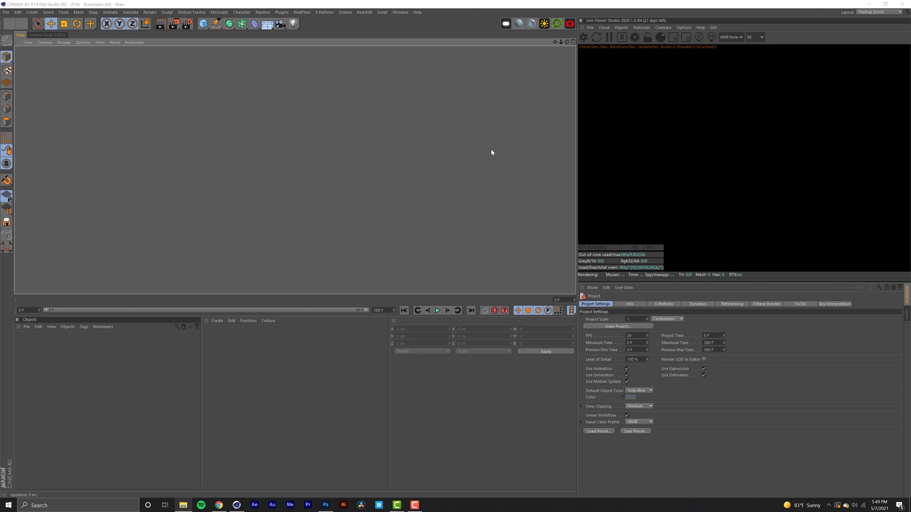
left_click(436, 311)
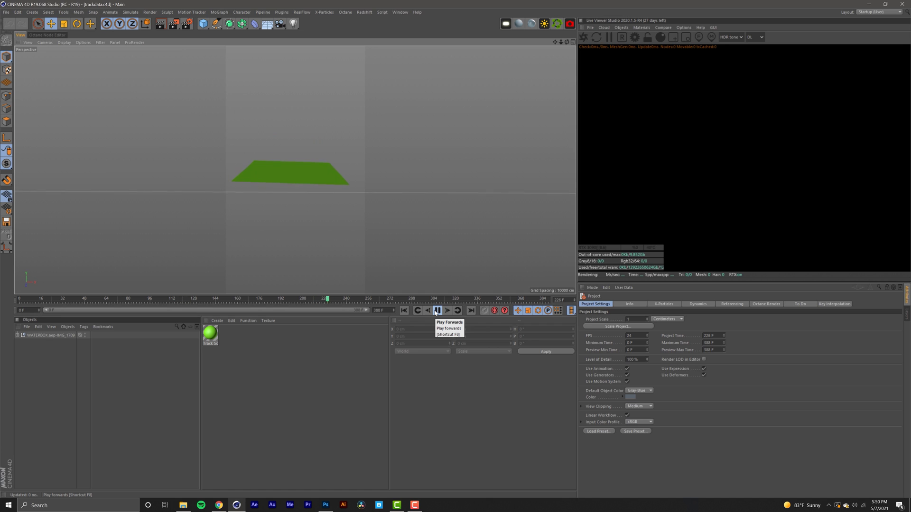
left_click(437, 310)
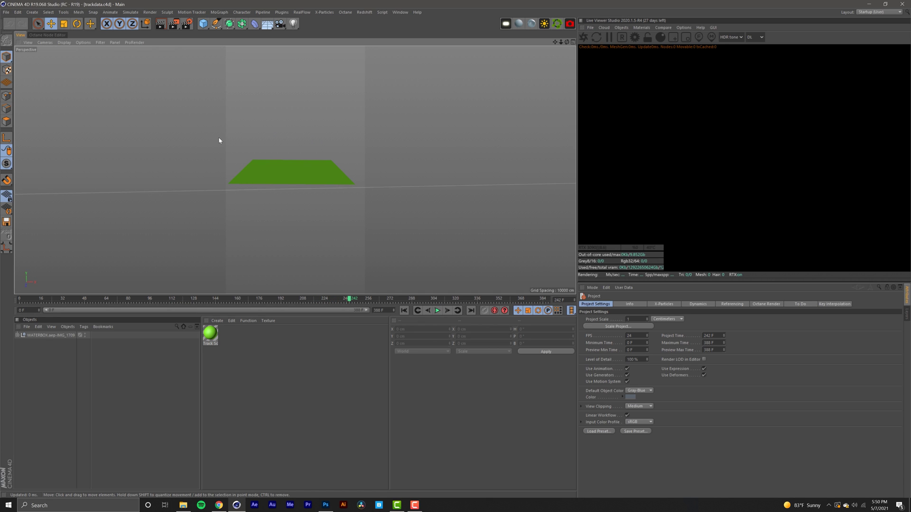
- Add a Background object to the scene and create a new standard material, opening it for editing
left_click_drag(267, 23, 309, 87)
left_click(218, 321)
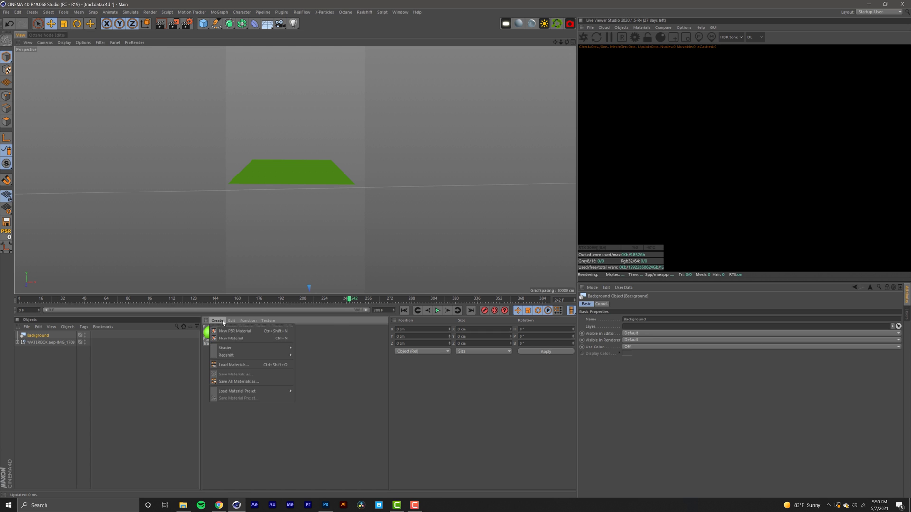
left_click(225, 329)
double_click(211, 335)
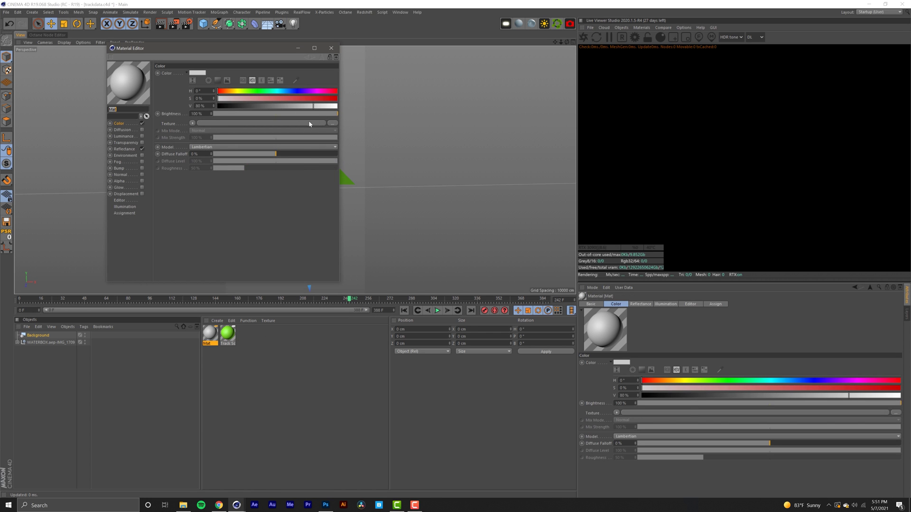
- Load the street footage IMG_1709.MOV as the material's color texture and create a copy at the project location
left_click(330, 123)
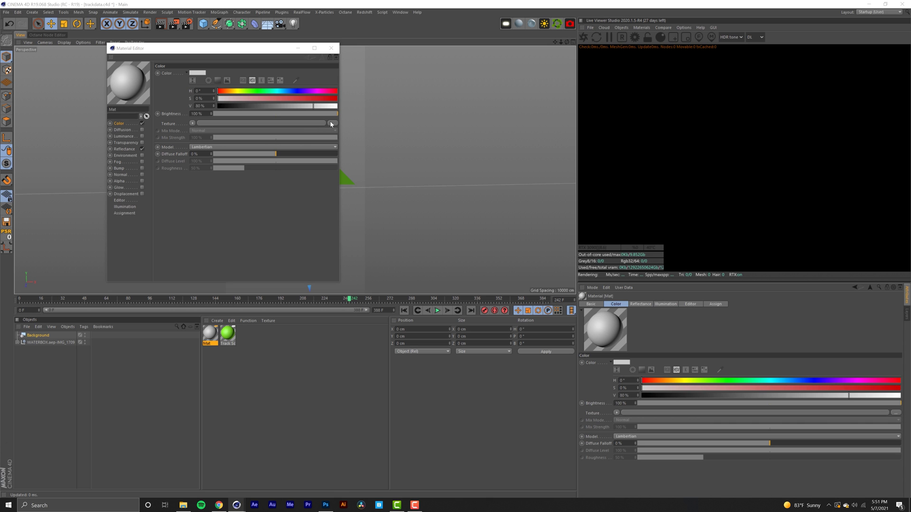
double_click(220, 105)
left_click(241, 107)
left_click(527, 322)
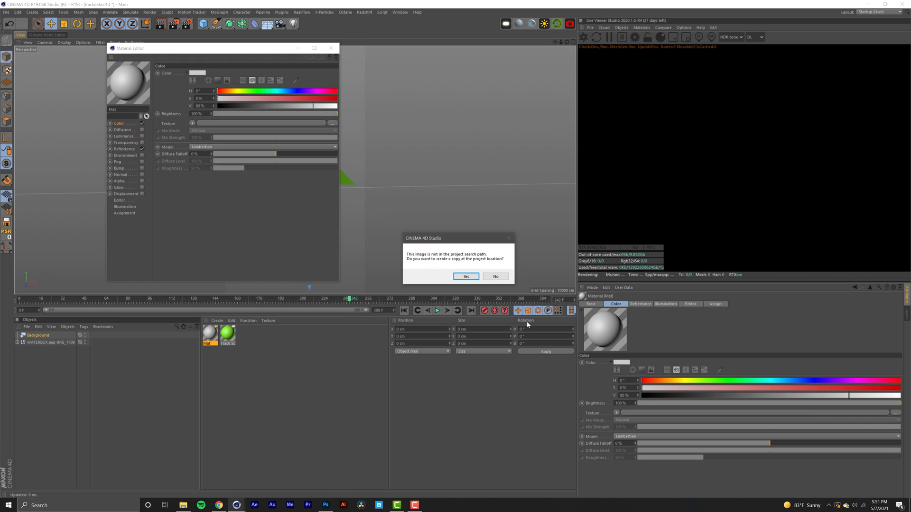
left_click(476, 278)
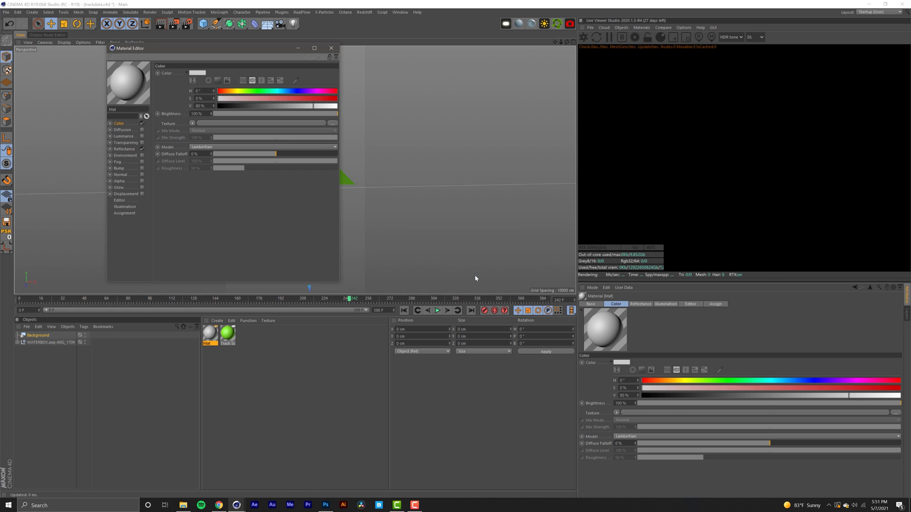
- Enable Animate Preview for the footage material and close its editor
left_click(119, 201)
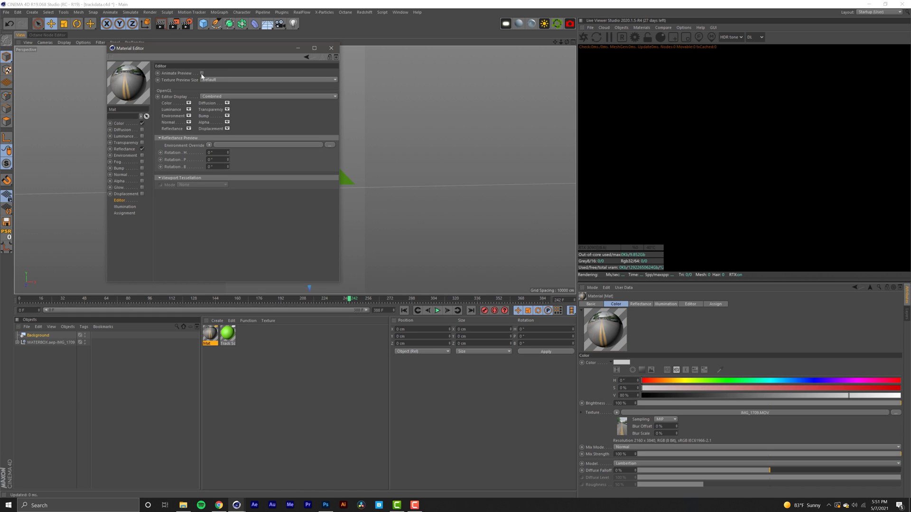
left_click(201, 74)
left_click(328, 48)
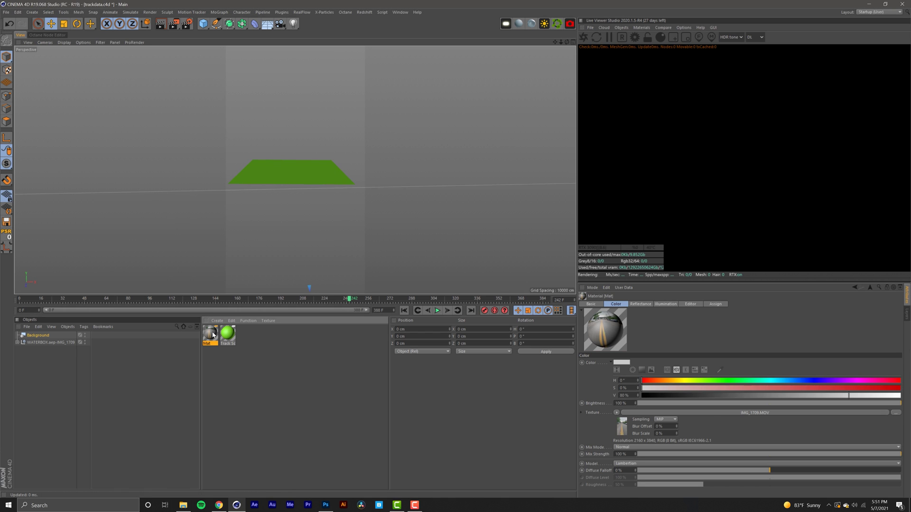
- Apply the footage material to the Background object and check the track at frames 102 and 331
left_click_drag(85, 336, 38, 336)
left_click_drag(269, 298, 159, 300)
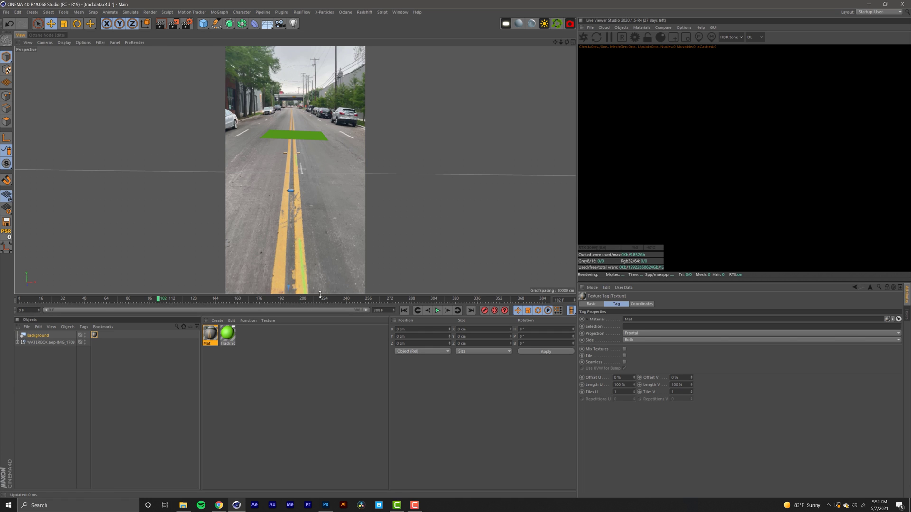
left_click(471, 299)
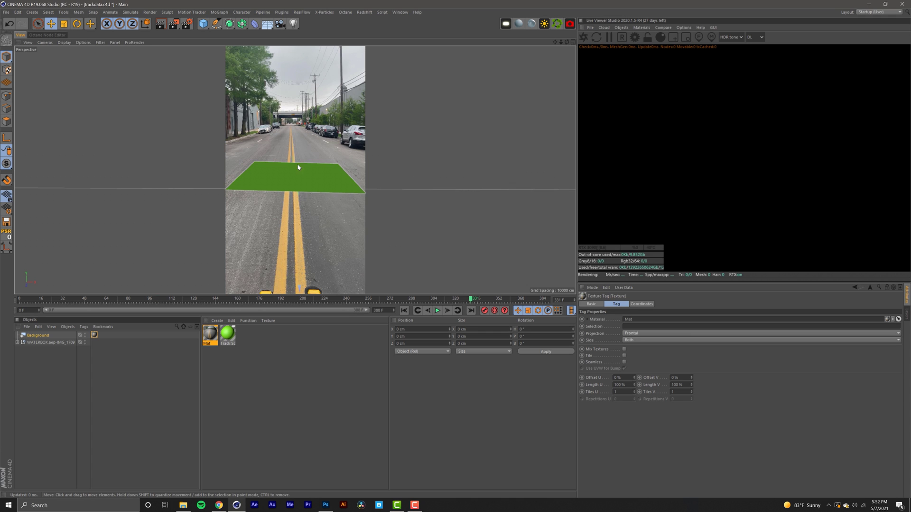
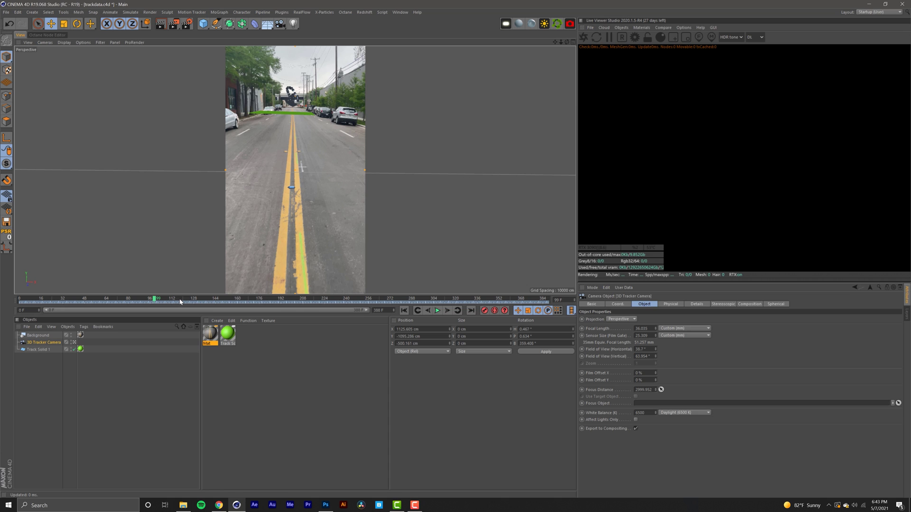
- Go to frame 245 and open the water simulation scene waterfortut.c4d from the TEST 1 folder
left_click(43, 336)
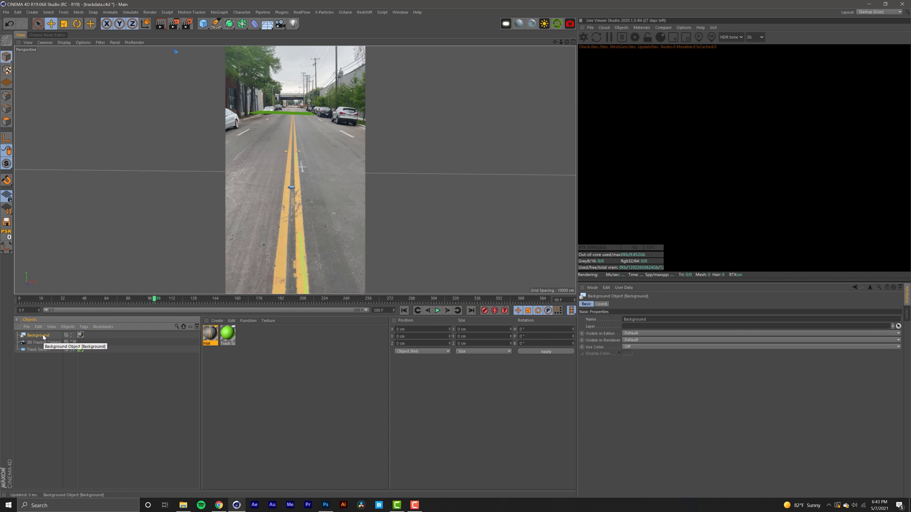
left_click(354, 299)
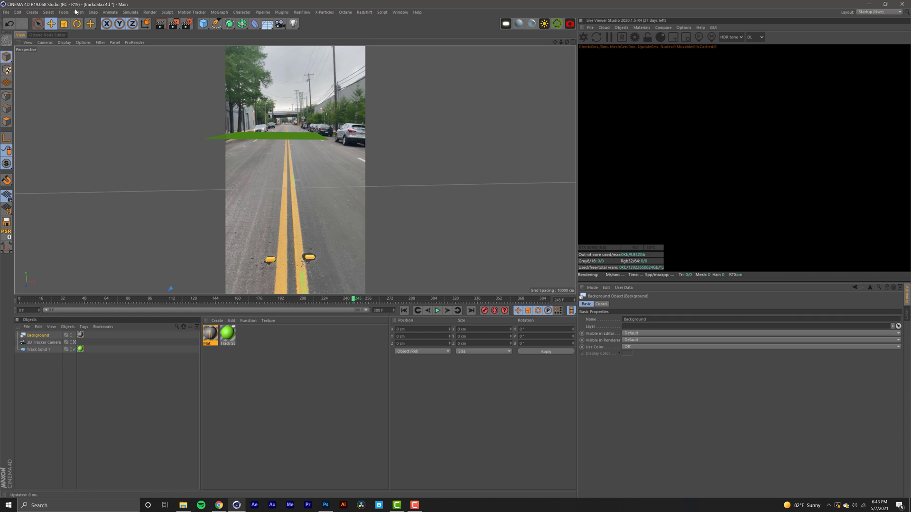
left_click(7, 12)
left_click(21, 24)
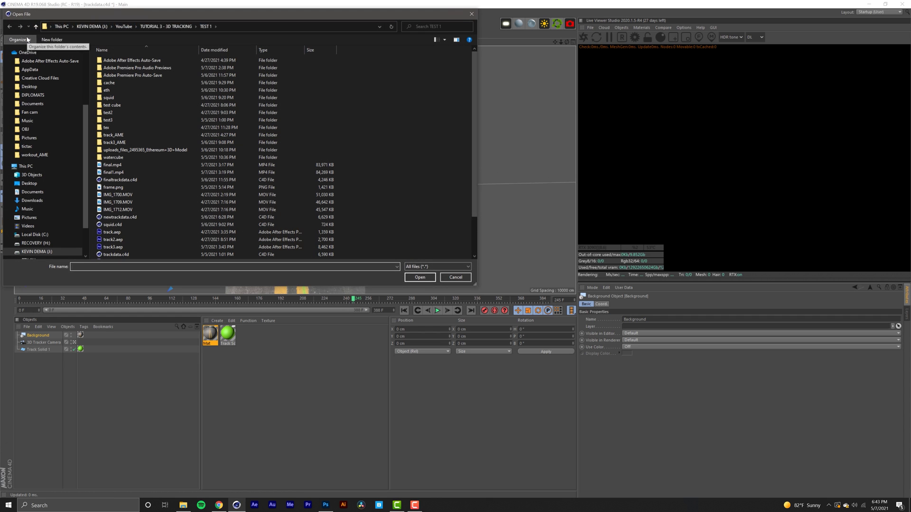
scroll(117, 255, "down", 2)
left_click(117, 255)
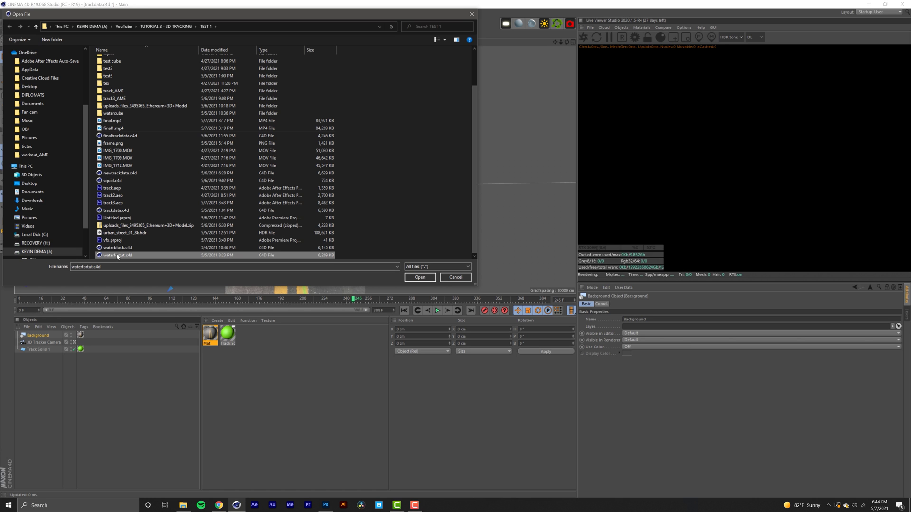
left_click(419, 277)
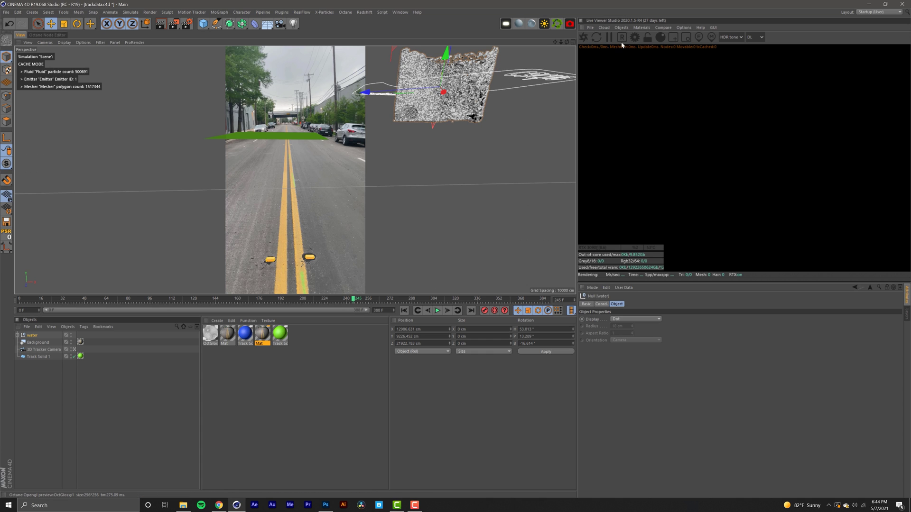
- Move the water null over the green track solid in the top view and return to the full perspective view
left_click(571, 41)
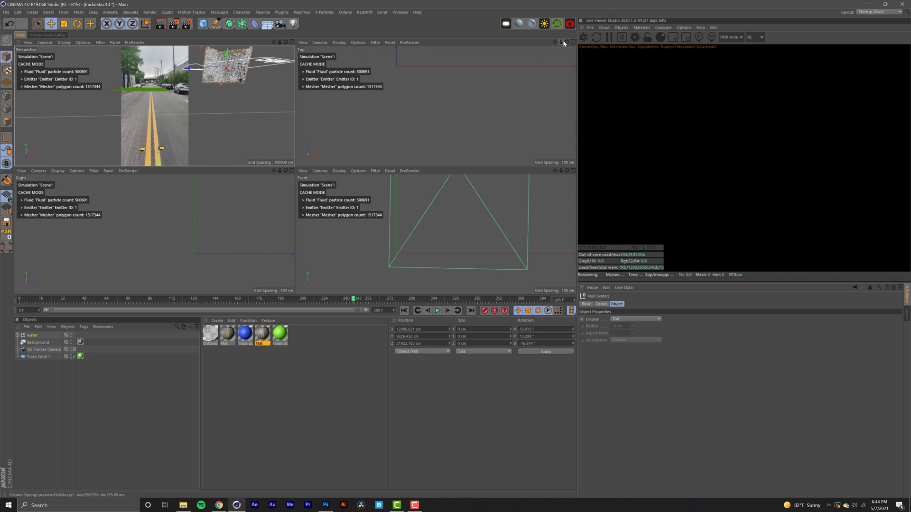
scroll(430, 67, "down", 8)
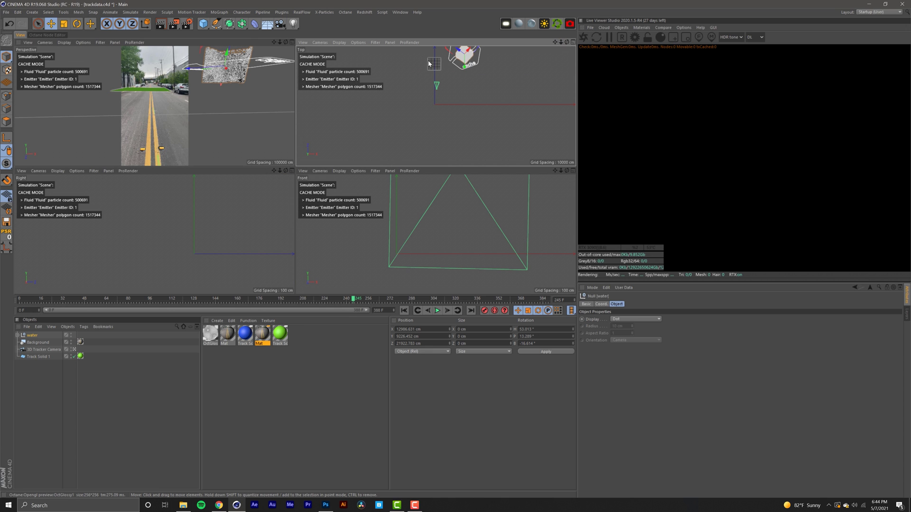
left_click(431, 65)
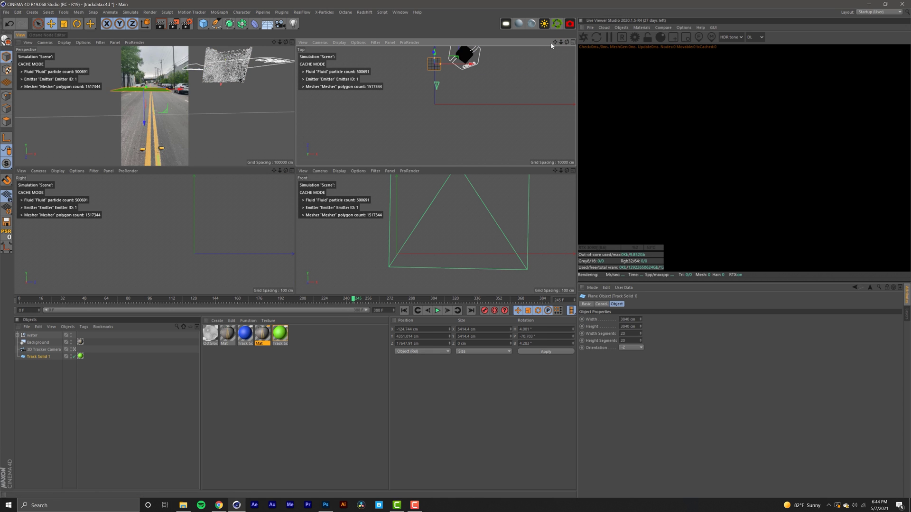
left_click_drag(554, 42, 554, 81)
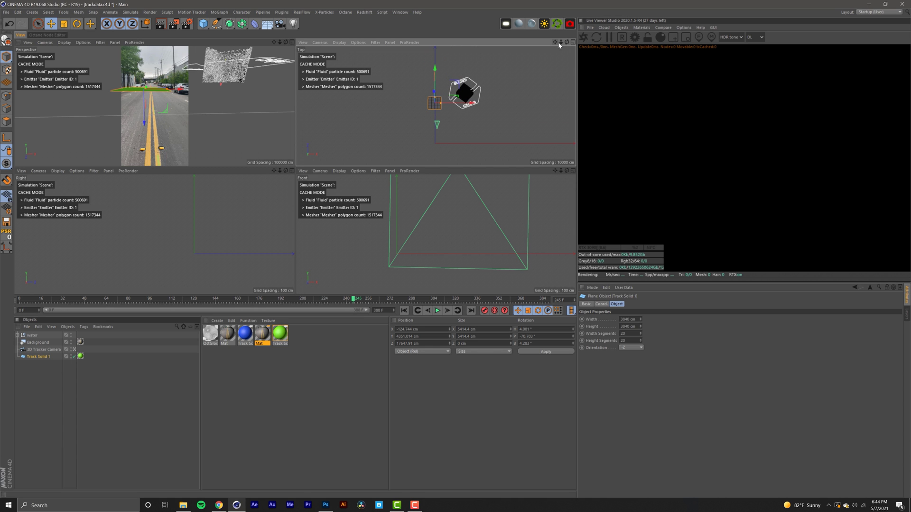
left_click_drag(561, 45, 551, 70)
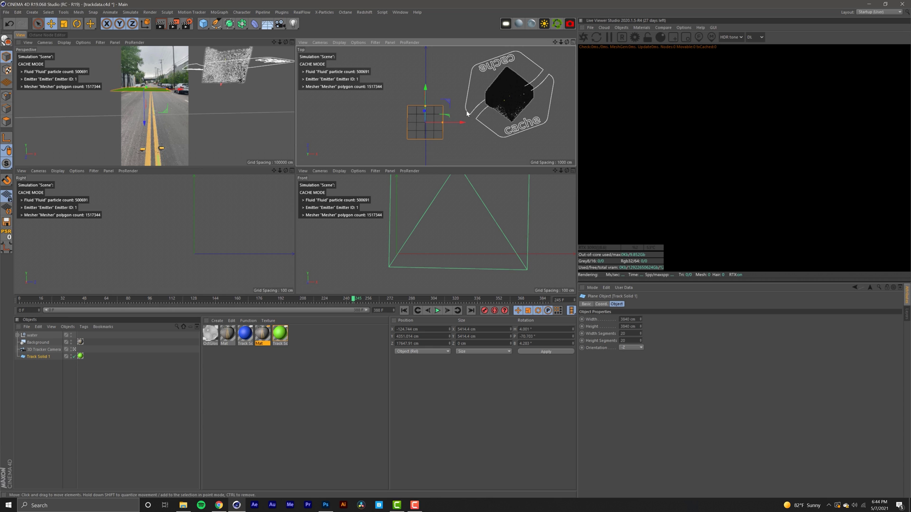
left_click(32, 335)
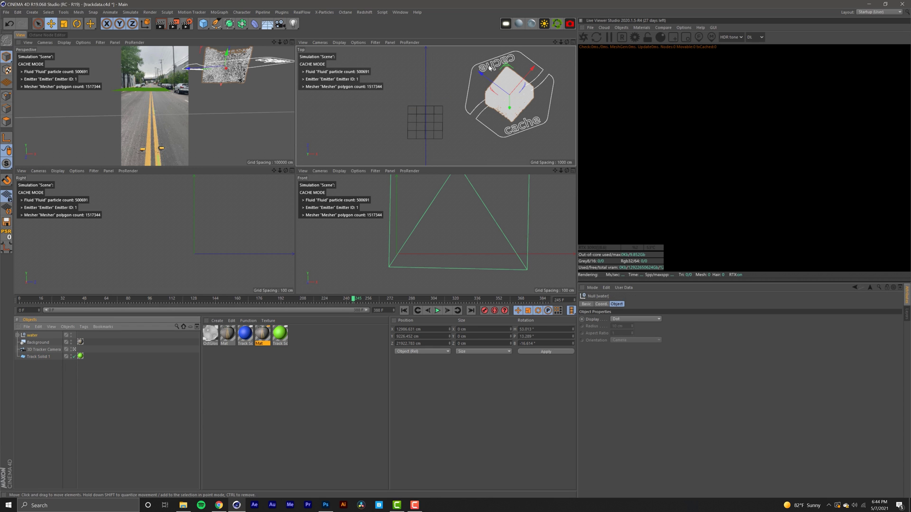
left_click_drag(502, 81, 423, 105)
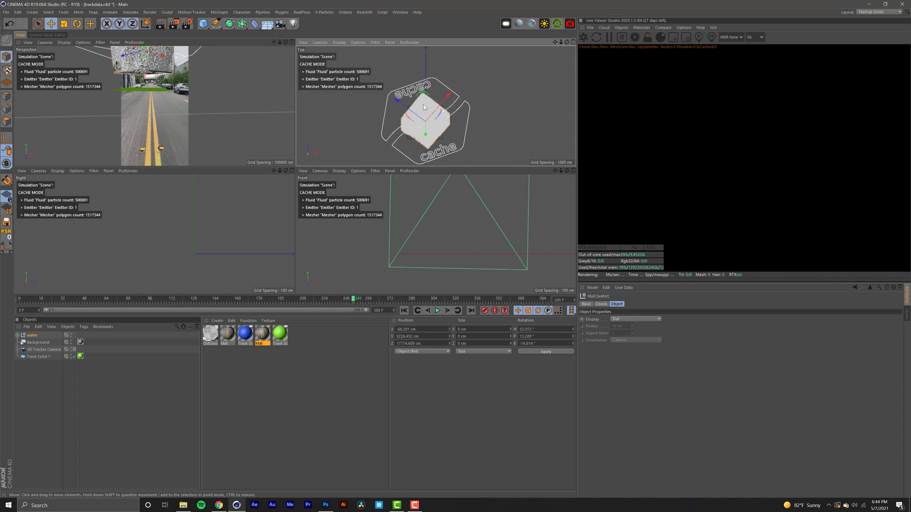
left_click(291, 42)
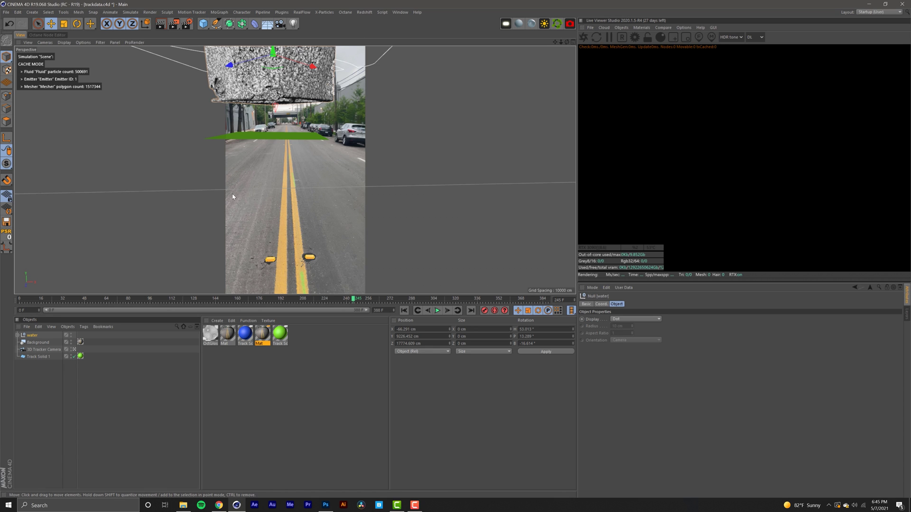
- Set the water null's scale to 15 on the X, Y and Z axes
left_click(601, 304)
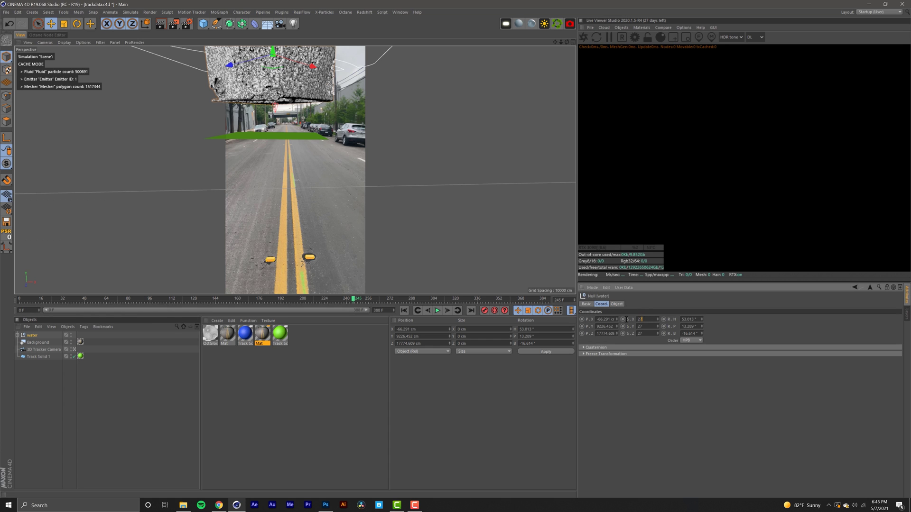
key("Return")
key("Tab")
type("15")
key("Tab")
type("15")
key("Return")
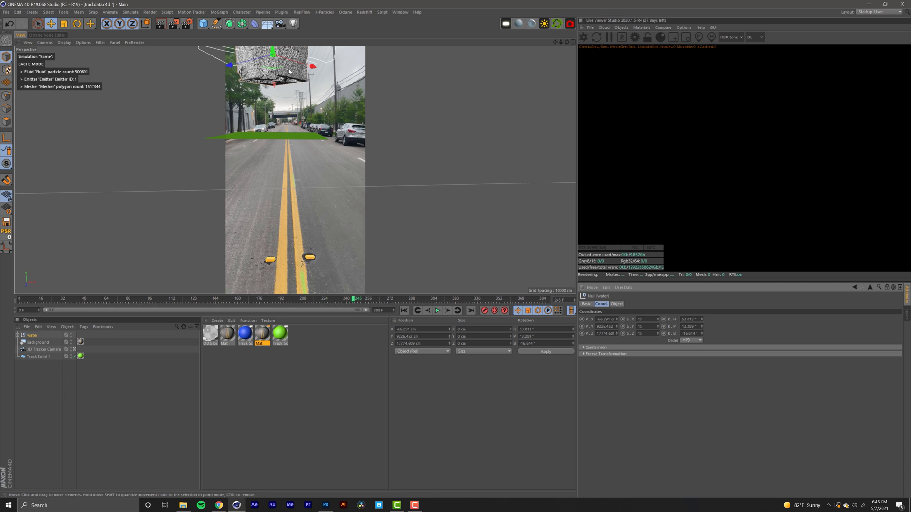
- Lower the water block to about Y 7000 cm above the road and rotate it to face the camera squarely
left_click_drag(289, 71, 306, 109)
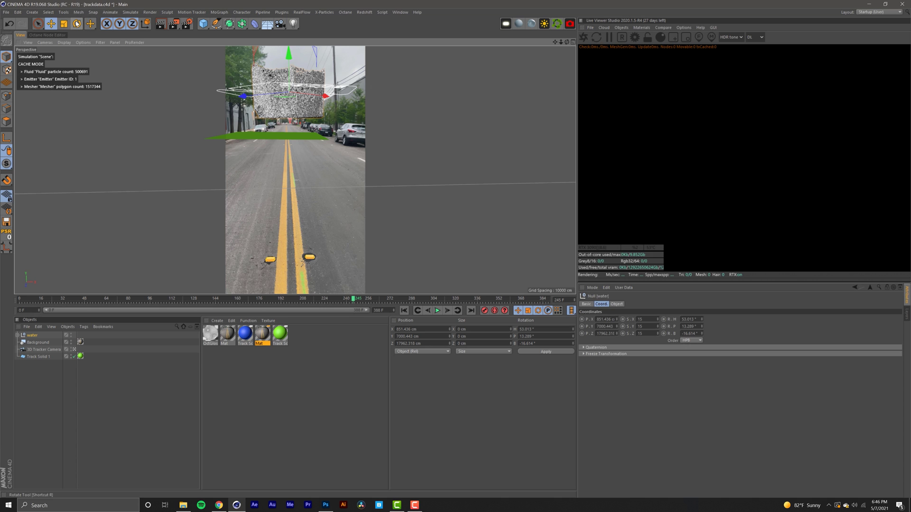
left_click(77, 23)
left_click_drag(277, 86, 248, 97)
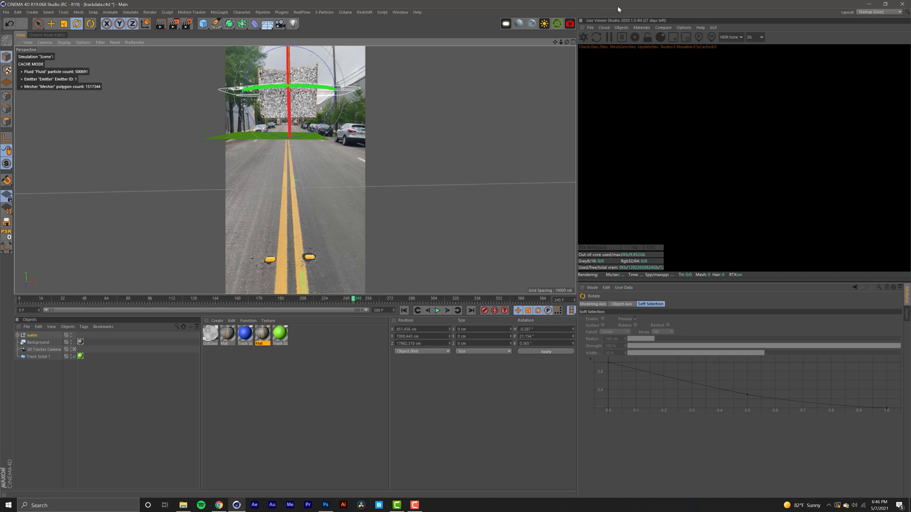
- Start the Octane Live Viewer render, lock its resolution and set the render scale to 0.2
left_click(586, 34)
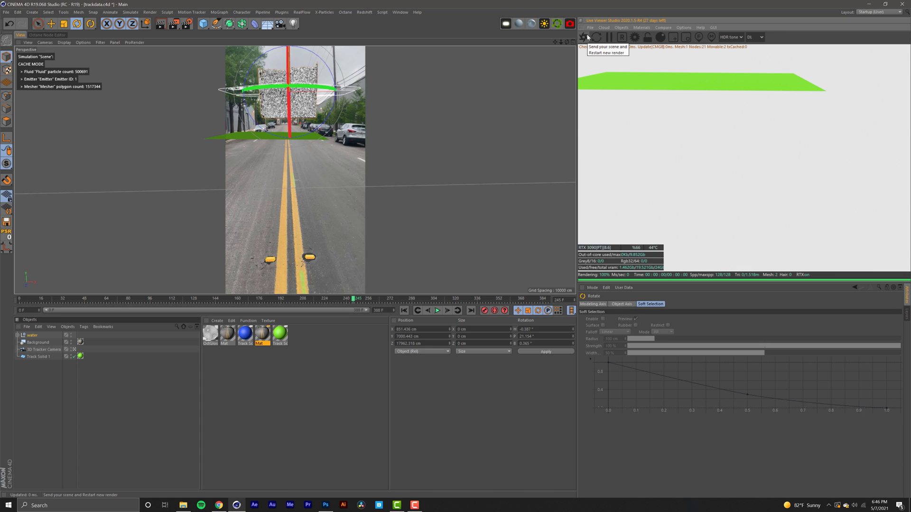
left_click(587, 37)
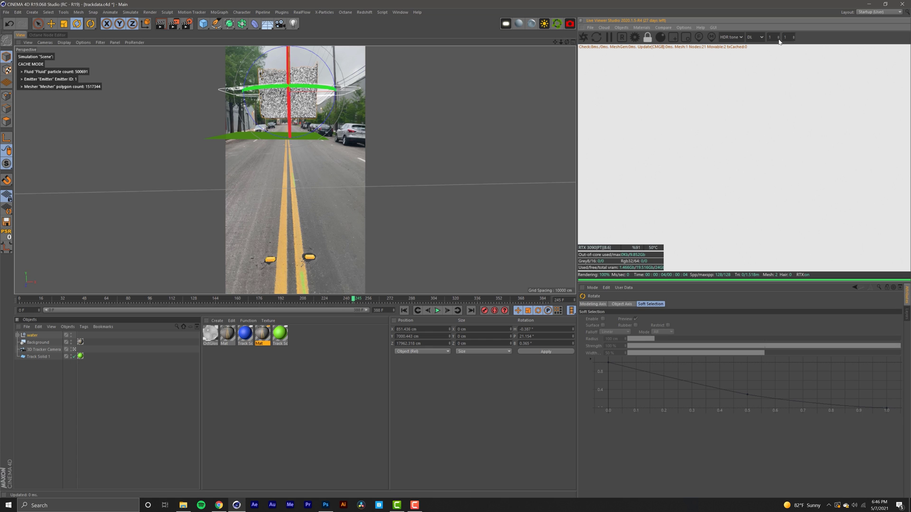
left_click_drag(778, 41, 778, 38)
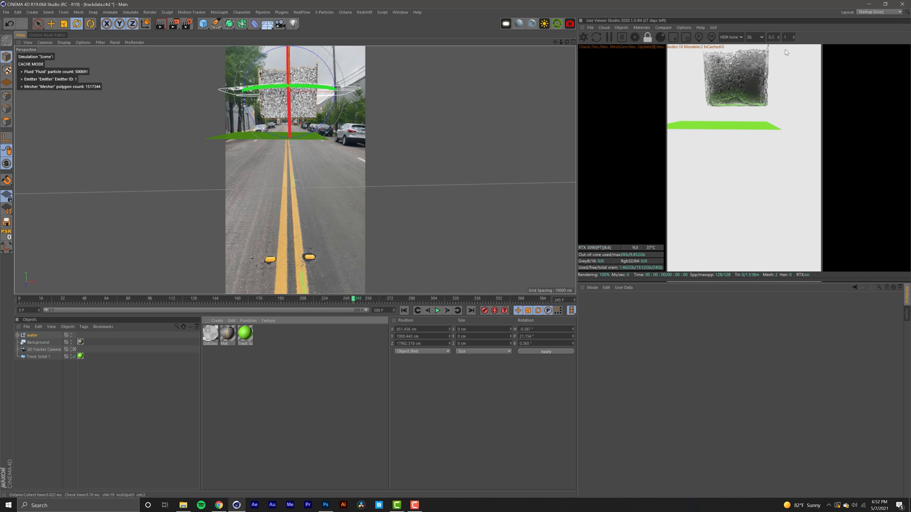
- Switch to Chrome, browse the HDRI Haven catalogue for environment maps, and return to Cinema 4D
left_click(216, 504)
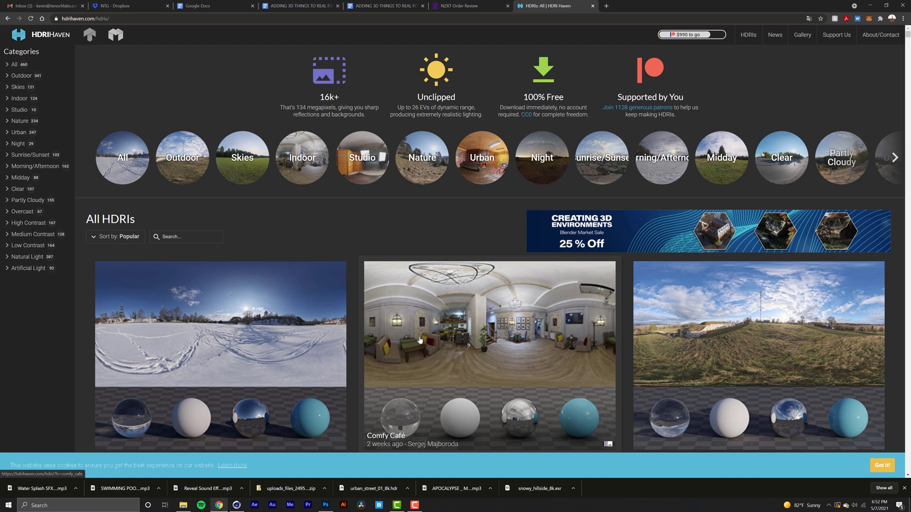
scroll(420, 339, "down", 10)
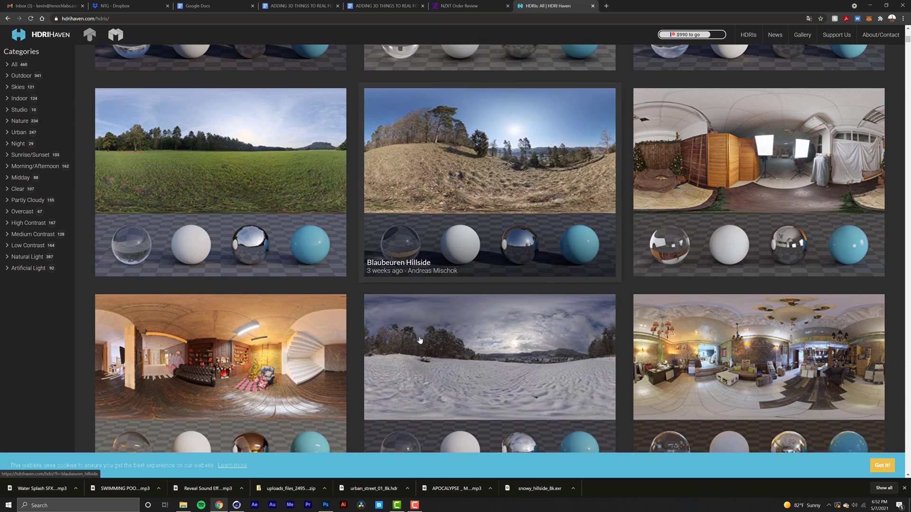
scroll(420, 339, "down", 2)
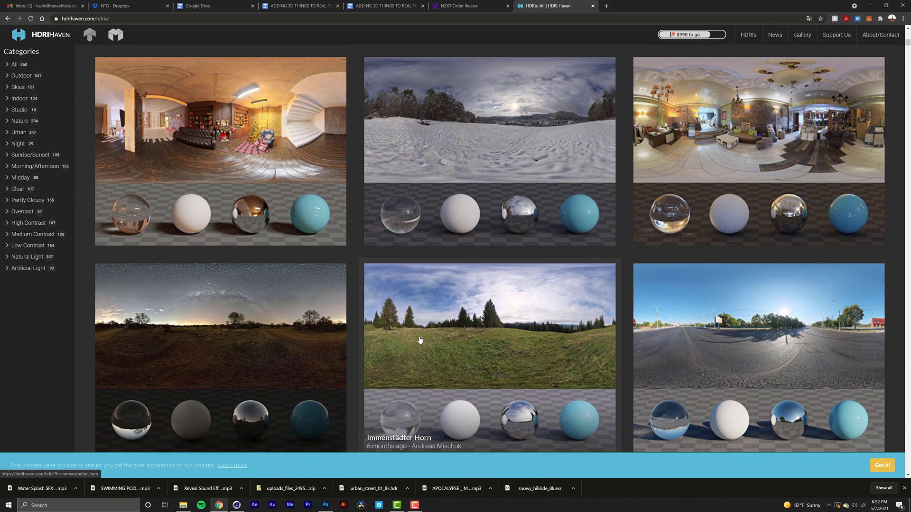
scroll(420, 339, "down", 8)
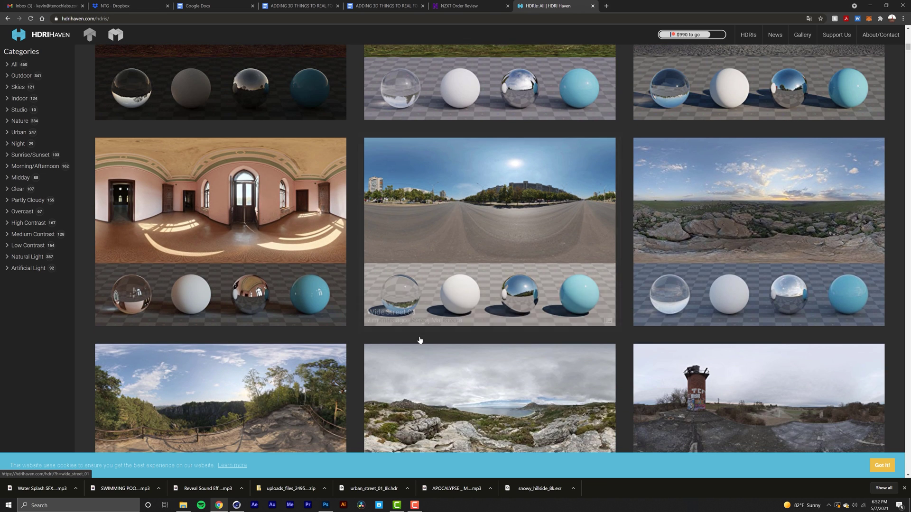
scroll(419, 337, "down", 2)
key("alt+Tab")
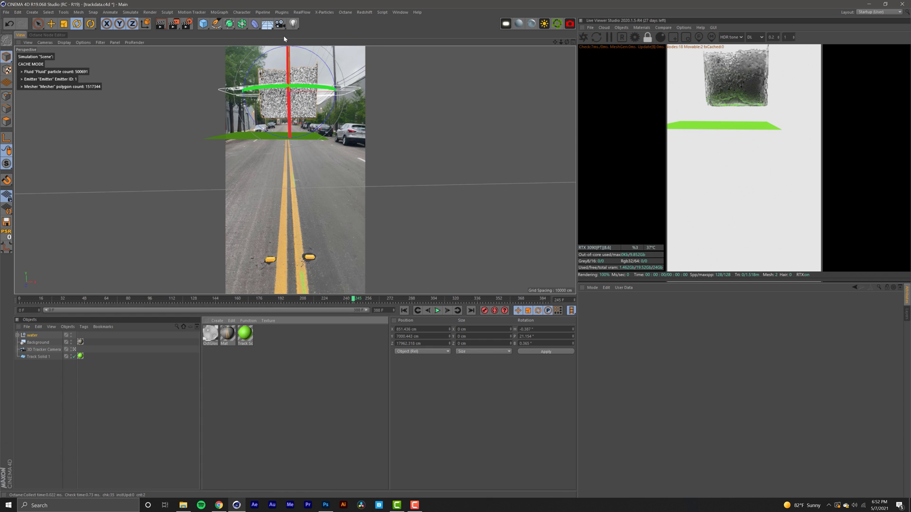
- Switch to After Effects, move the composition time to 0:00:12:11 and hide the Track Solid 1 layer
left_click(255, 506)
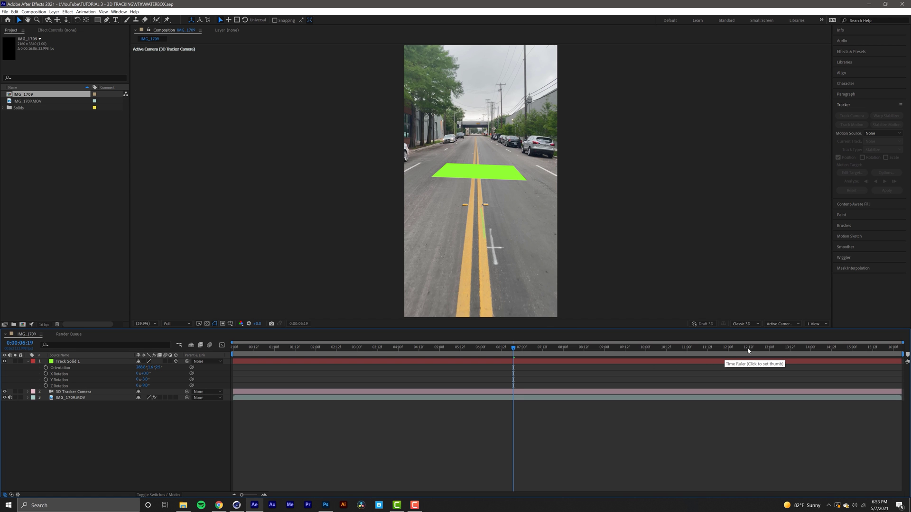
left_click(748, 351)
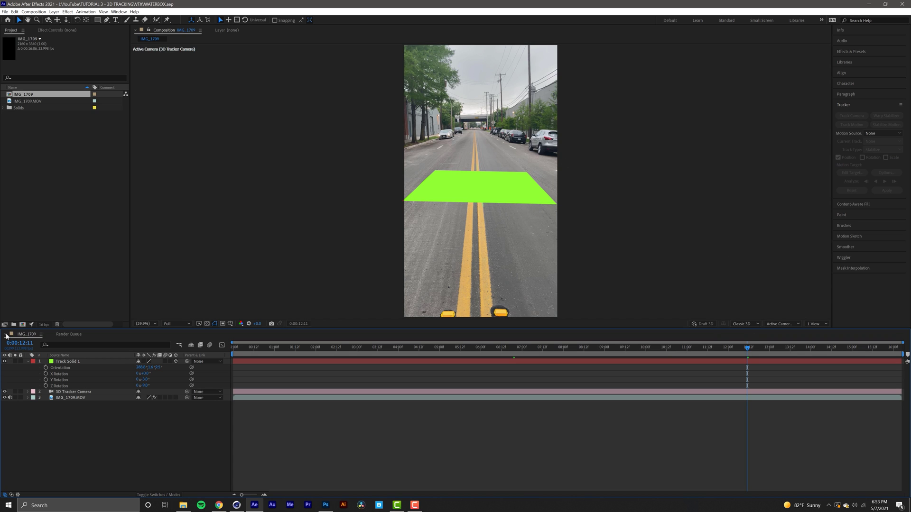
left_click(4, 361)
- Save the current frame of the IMG_1709 footage as a PNG named frame in the VFX folder and render it
left_click(63, 398)
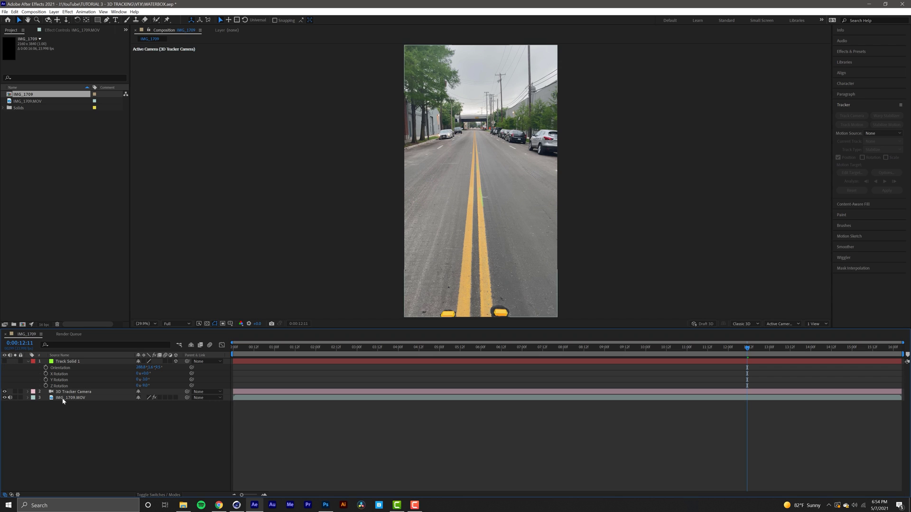
left_click(63, 398)
left_click(33, 12)
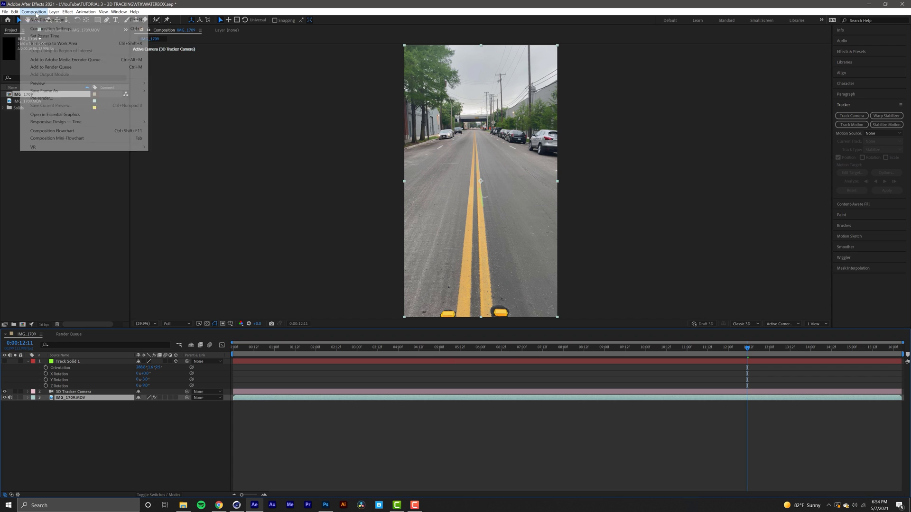
left_click(64, 97)
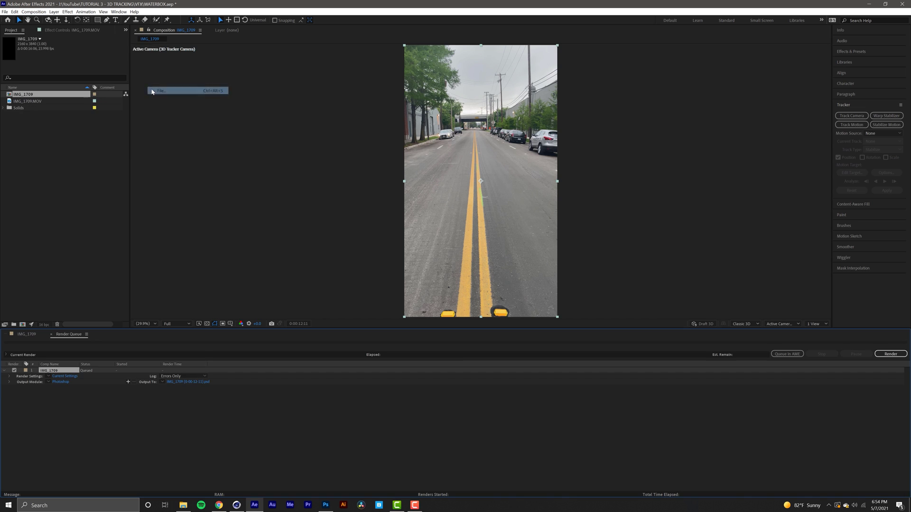
left_click(183, 382)
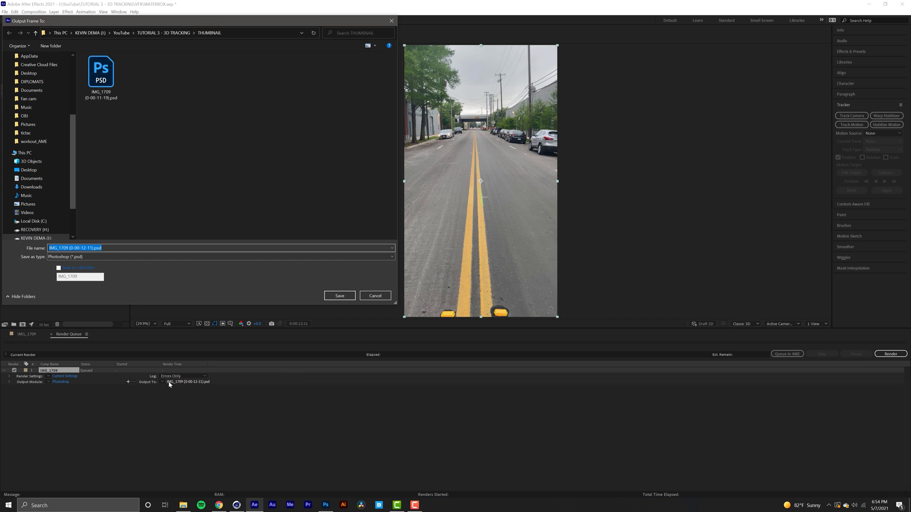
type("frame")
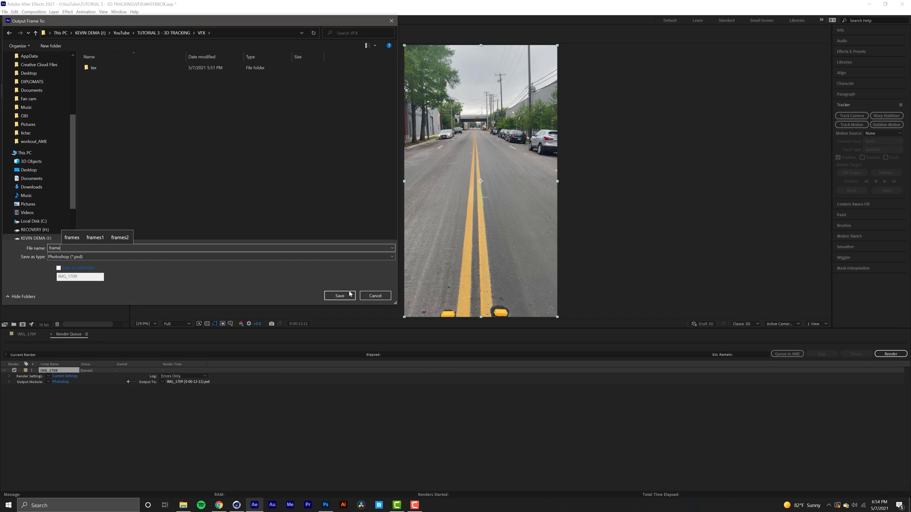
left_click(349, 294)
left_click(67, 384)
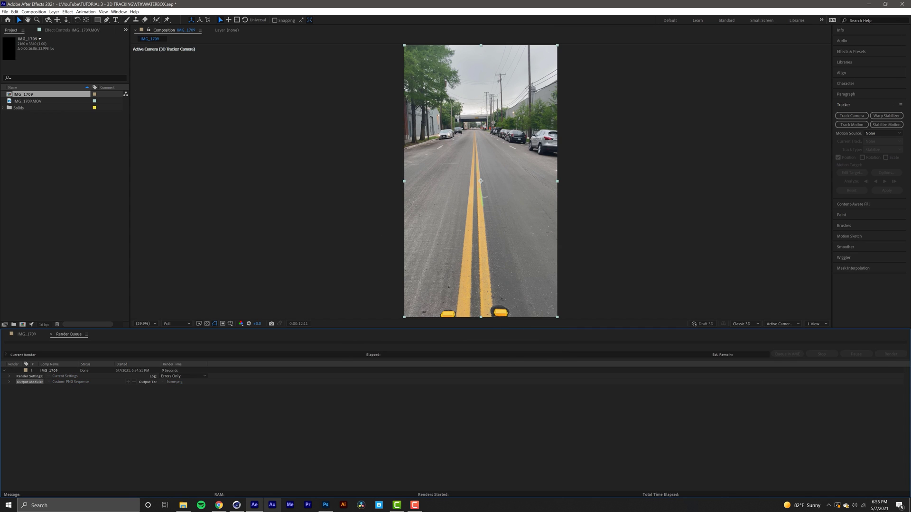
- Return to Cinema 4D and add an Octane HDRI environment to the scene
left_click(236, 505)
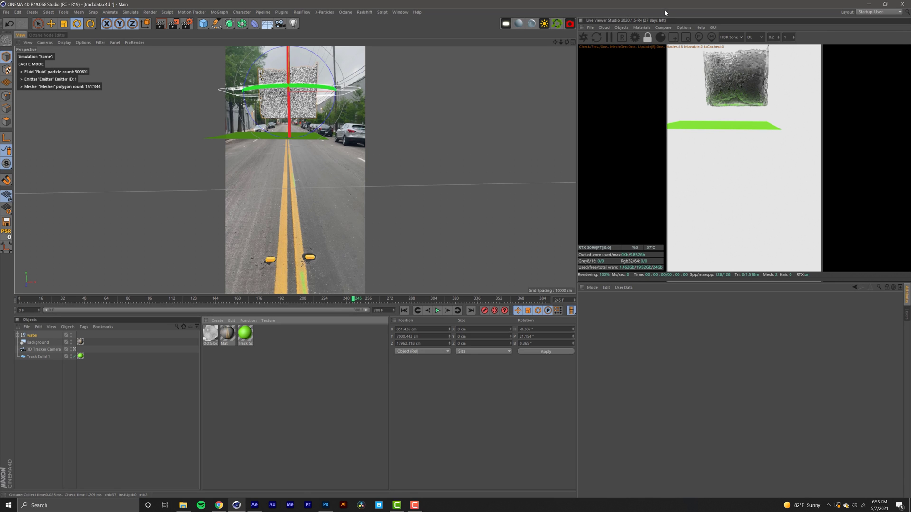
left_click(627, 28)
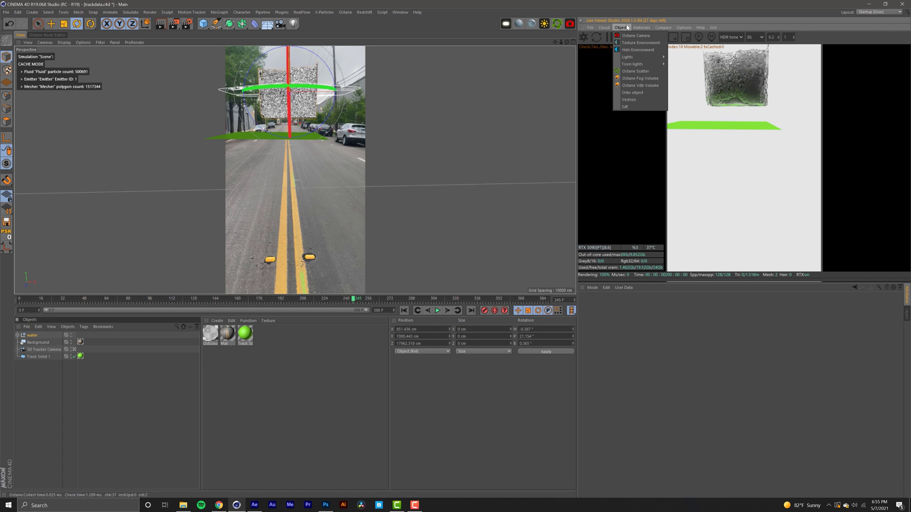
left_click(634, 50)
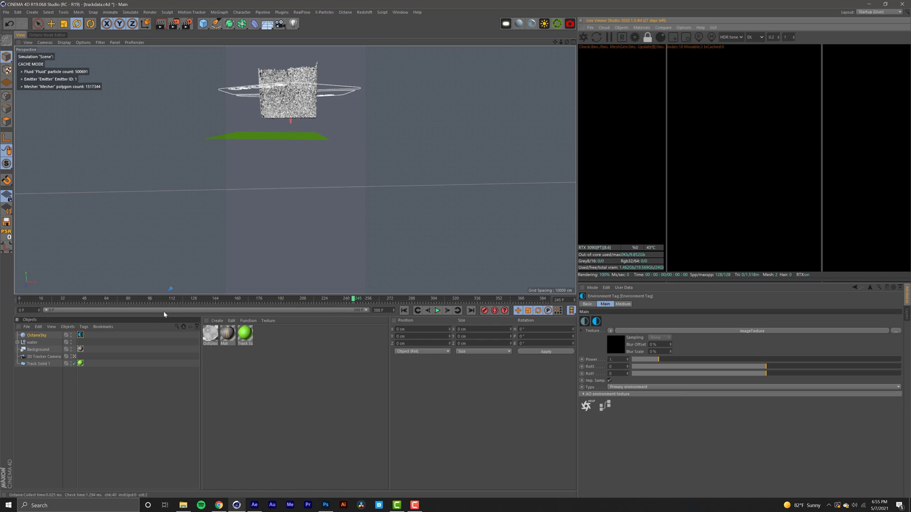
- Load frame.png from the VFX folder as the texture of the OctaneSky's environment tag
left_click(36, 337)
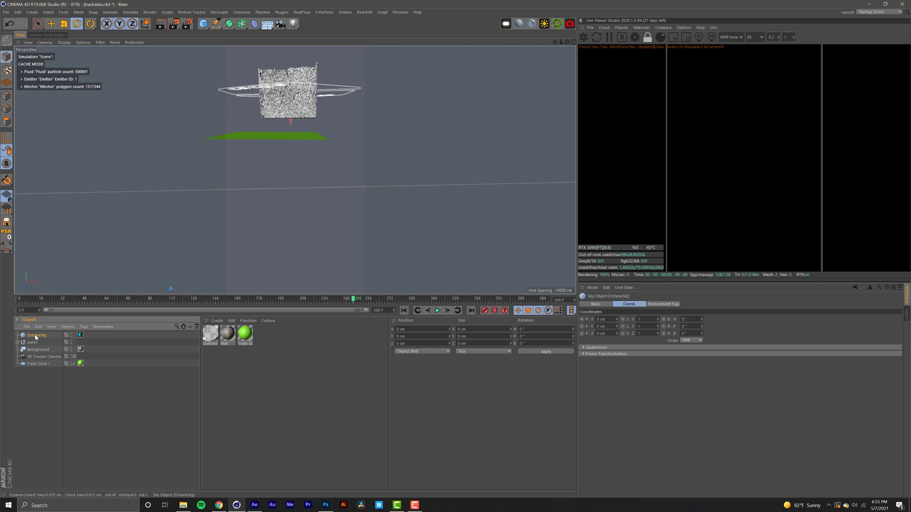
left_click(80, 336)
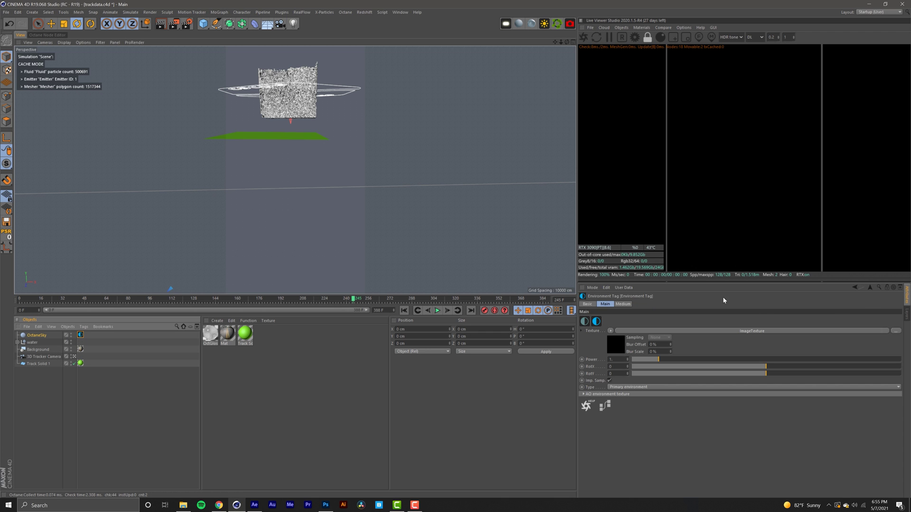
left_click(895, 331)
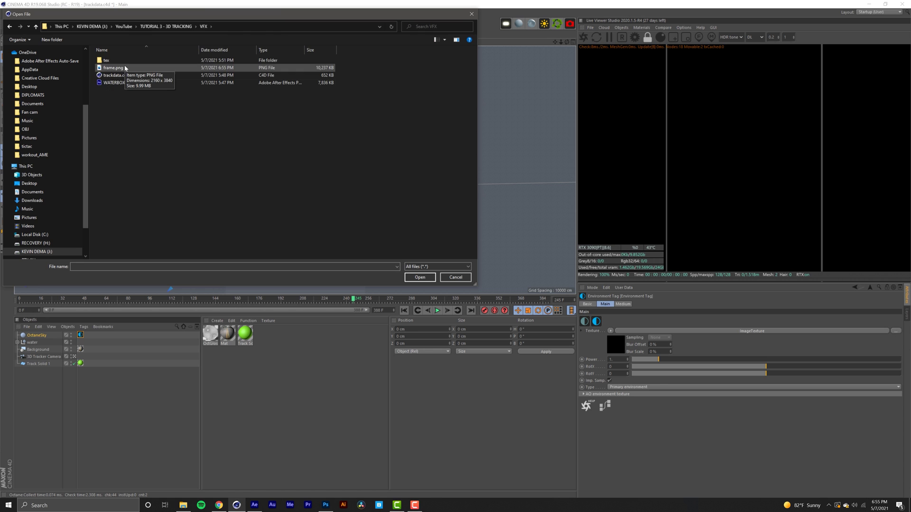
left_click(113, 67)
left_click(411, 277)
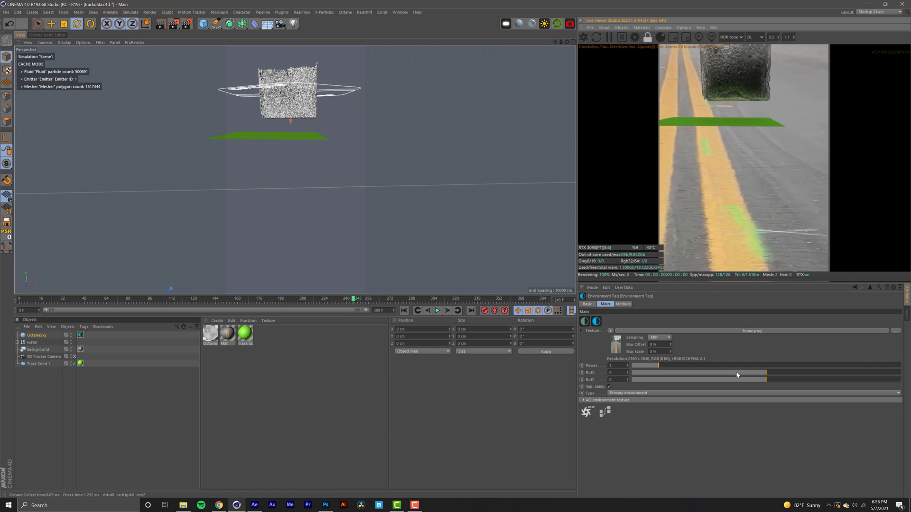
- Rotate the environment texture to about -0.04 in RotX and -0.13 in RotY, and hide the OctaneSky in the viewport
left_click_drag(736, 374, 750, 390)
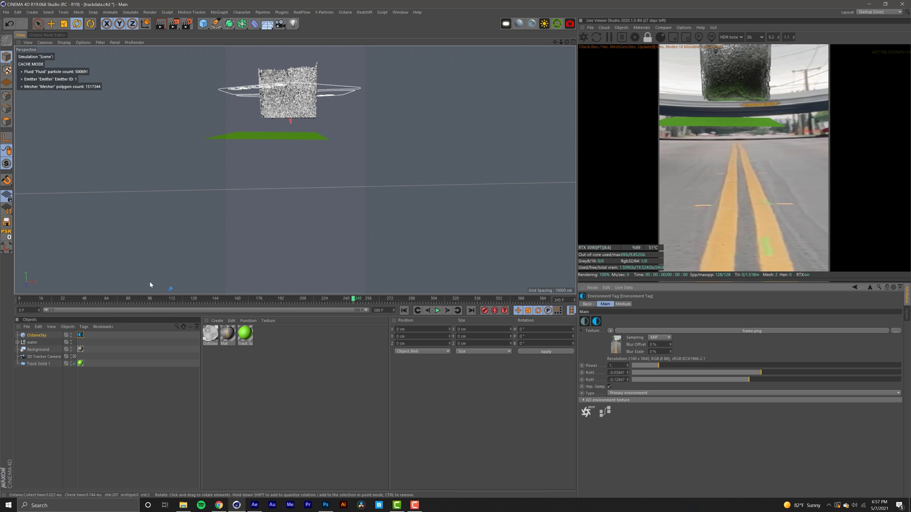
left_click(73, 336)
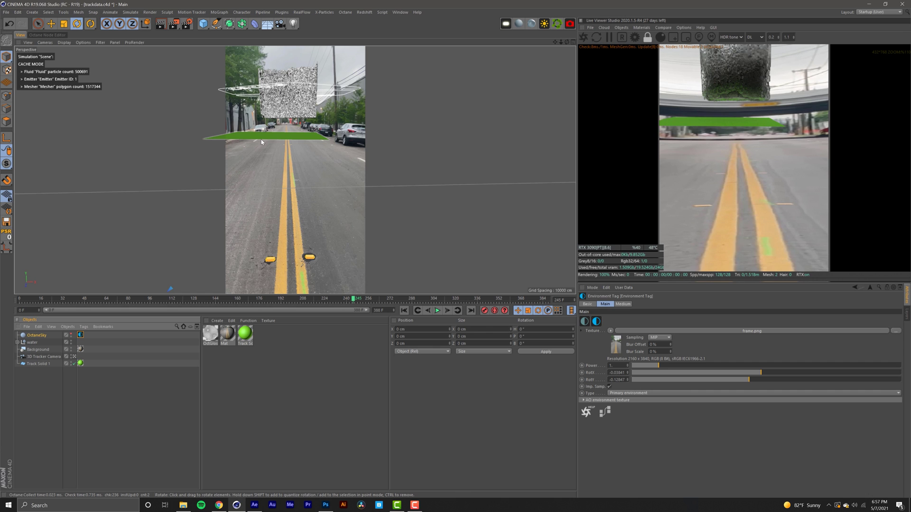
- Add an Octane camera tag to the 3D Tracker Camera
left_click(55, 357)
right_click(55, 359)
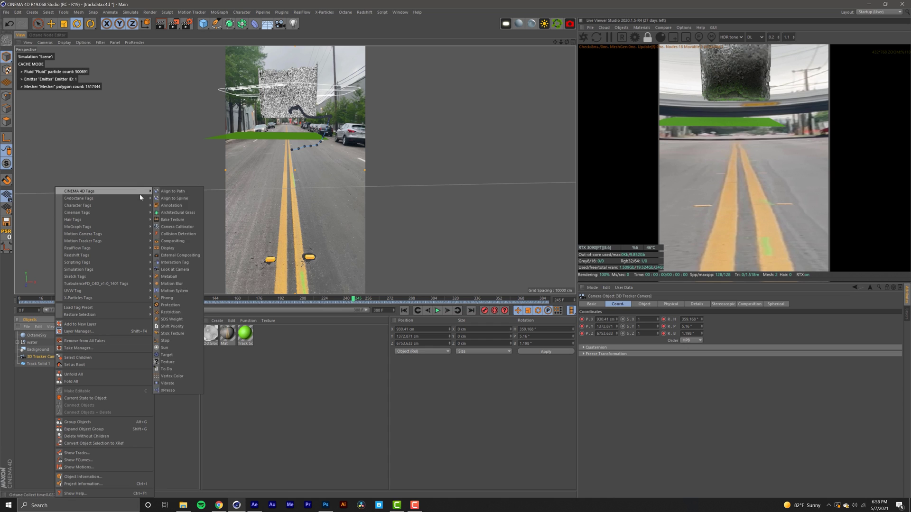
mouse_move(143, 199)
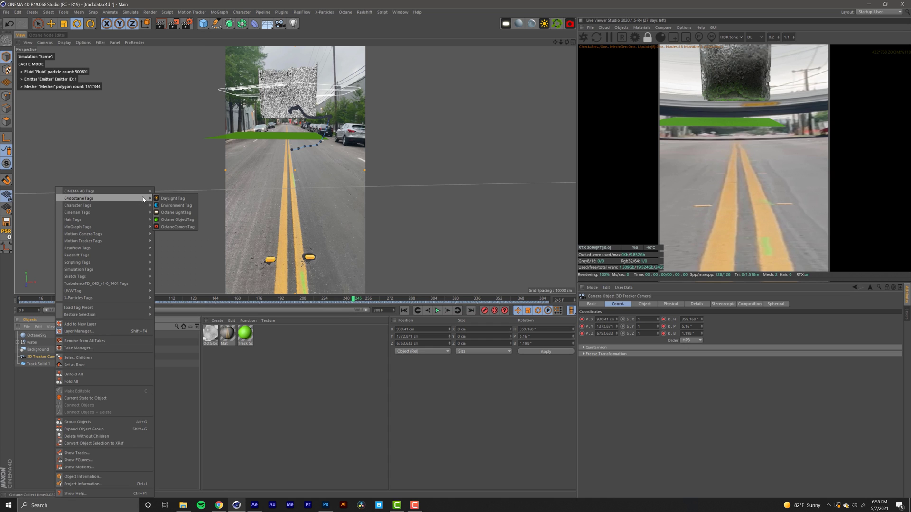
left_click(176, 227)
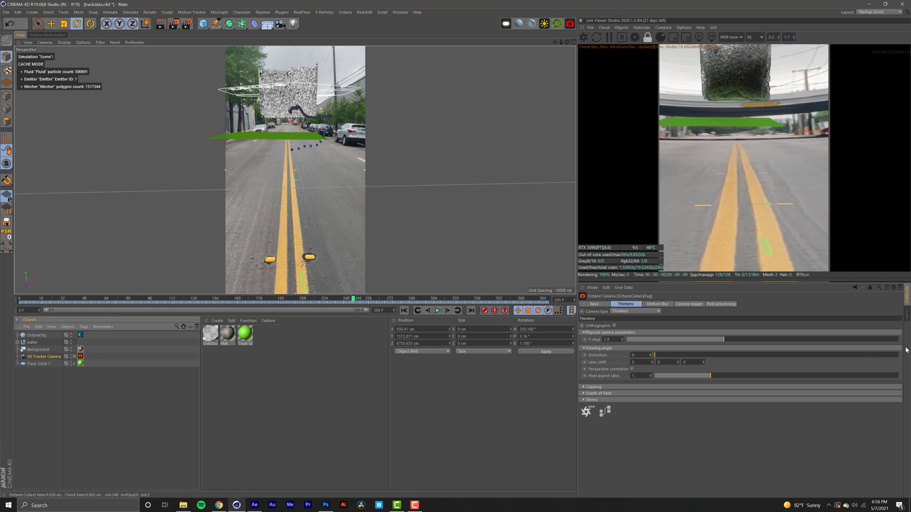
- Enable motion blur on the Octane camera tag with a shutter of 0.03 seconds
left_click(661, 304)
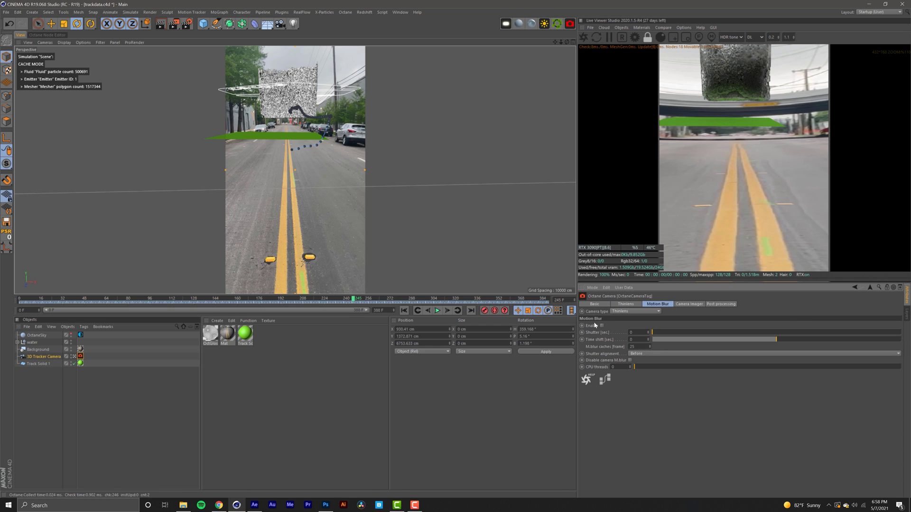
left_click(602, 326)
key("Return")
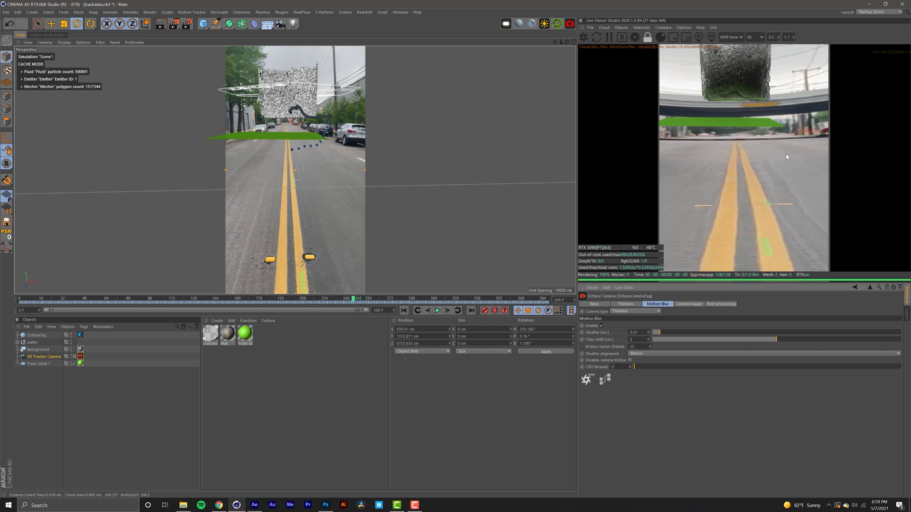
scroll(690, 143, "up", 2)
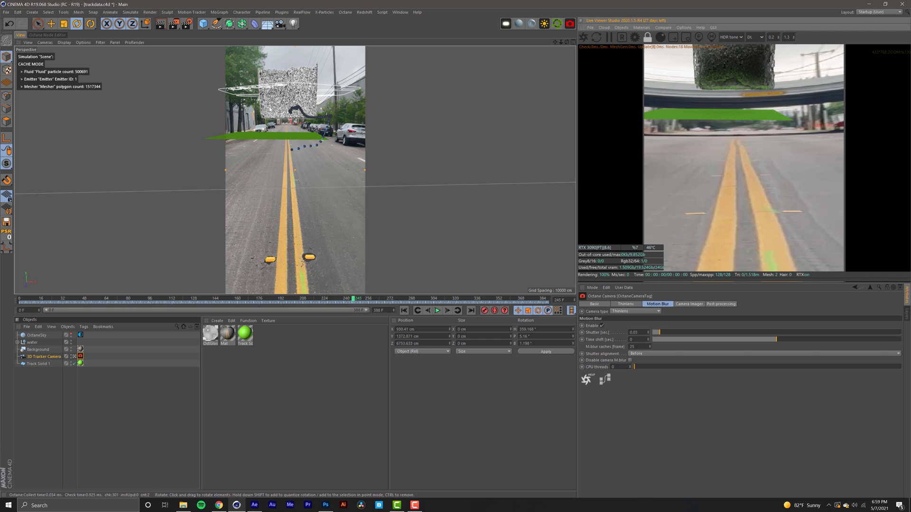
- Create an Octane diffuse material and apply it to Track Solid 1 in place of the green material
left_click(641, 28)
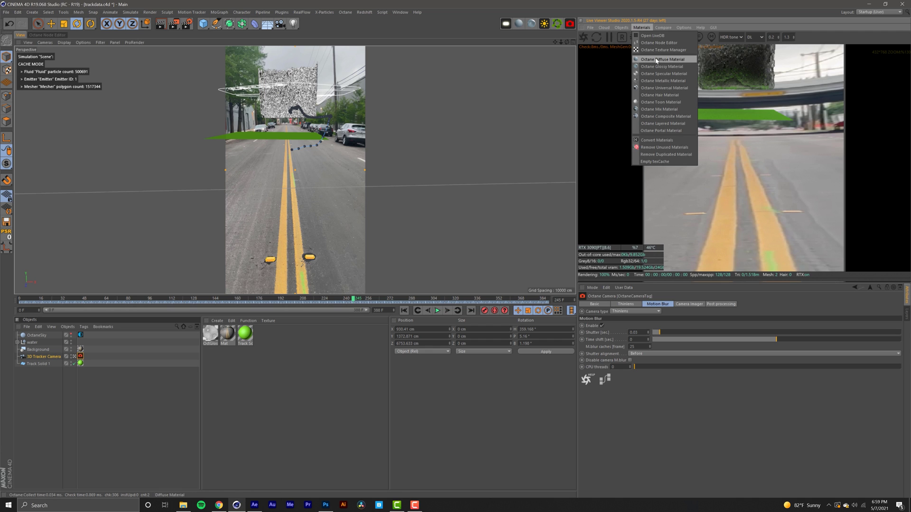
left_click(656, 60)
left_click_drag(210, 335, 81, 364)
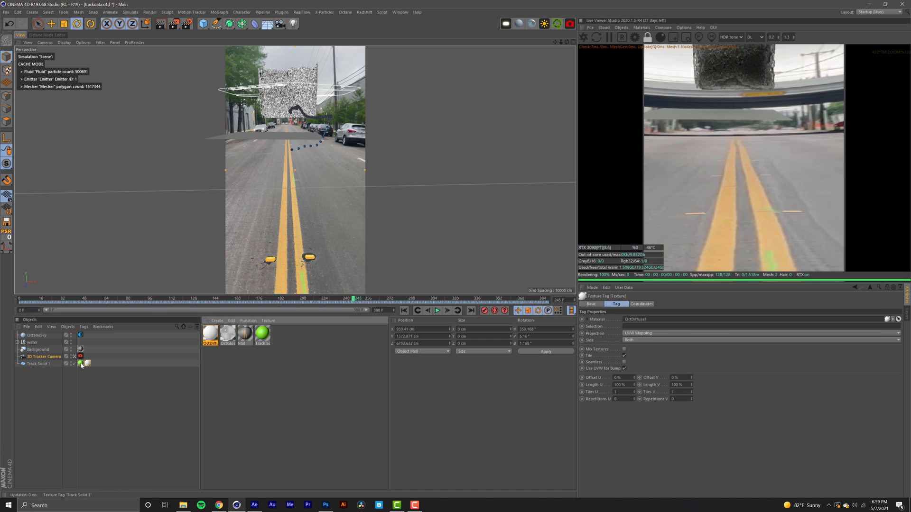
left_click(81, 364)
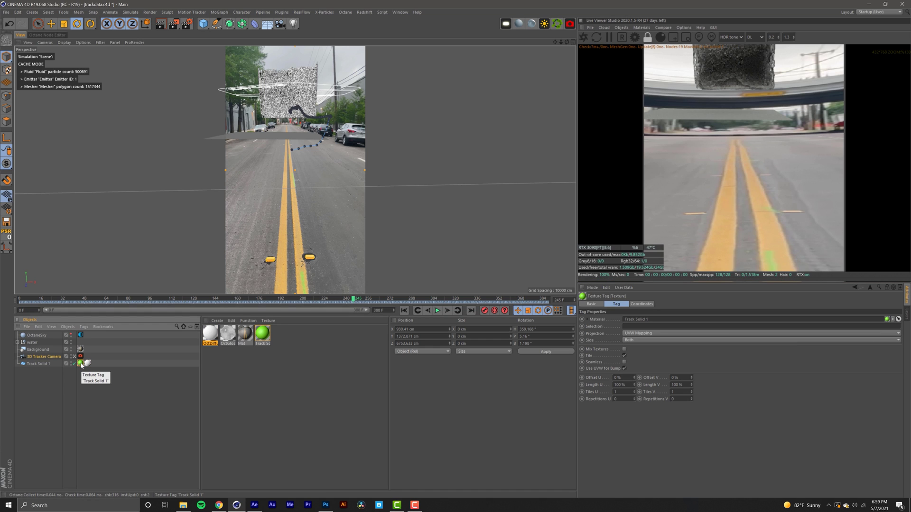
key("Delete")
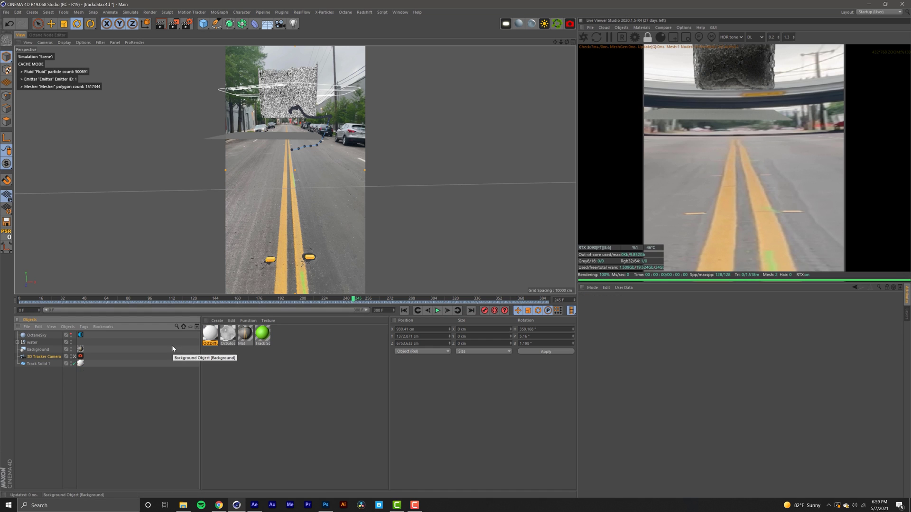
- Turn on the shadow catcher option for the new diffuse material and close the material editor
double_click(209, 333)
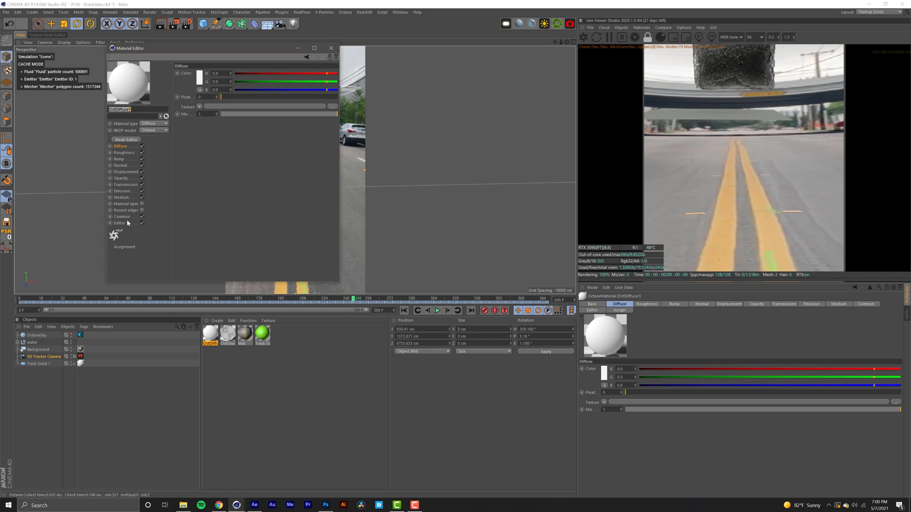
left_click(122, 217)
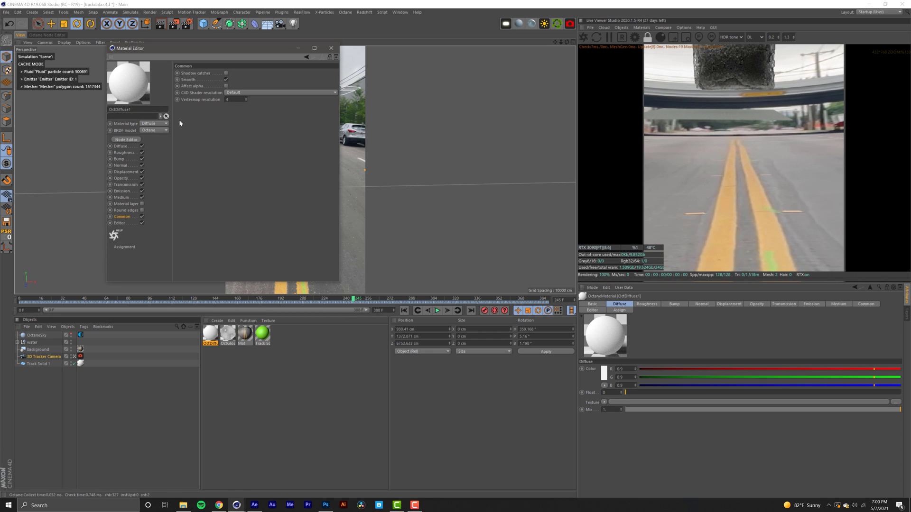
left_click(226, 73)
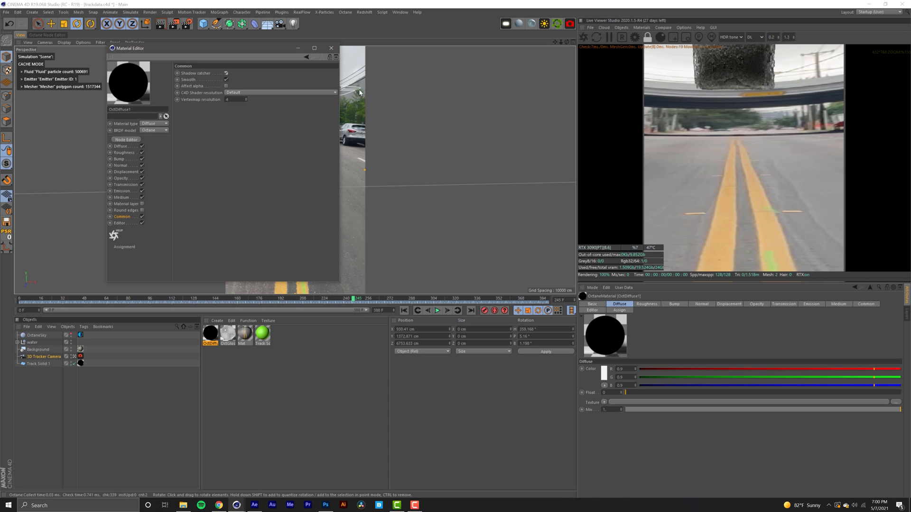
left_click(331, 48)
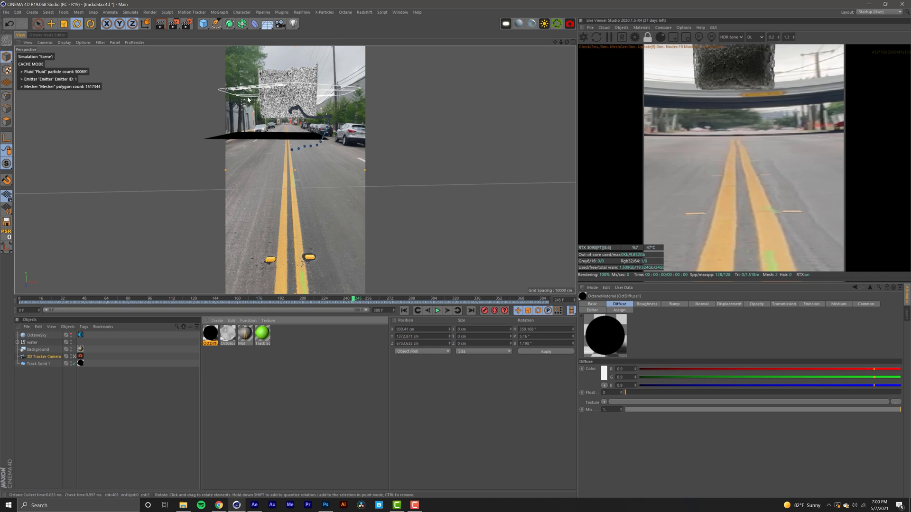
- Scale the Track Solid 1 plane up uniformly to about 17930 cm so it extends across the road
left_click(254, 138)
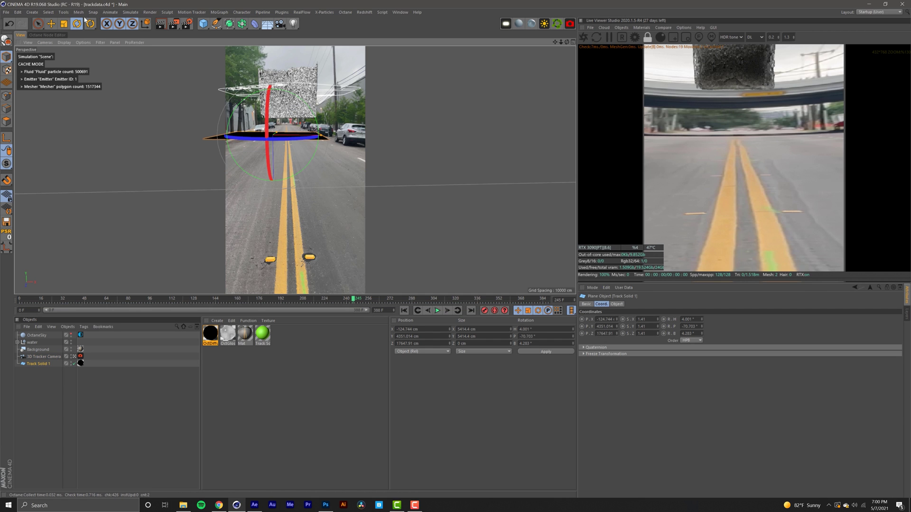
left_click(67, 25)
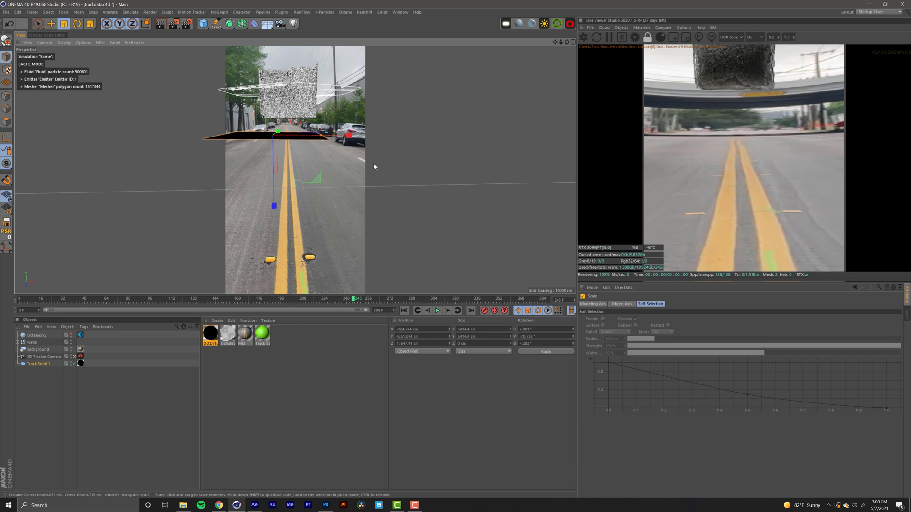
left_click_drag(373, 163, 519, 137)
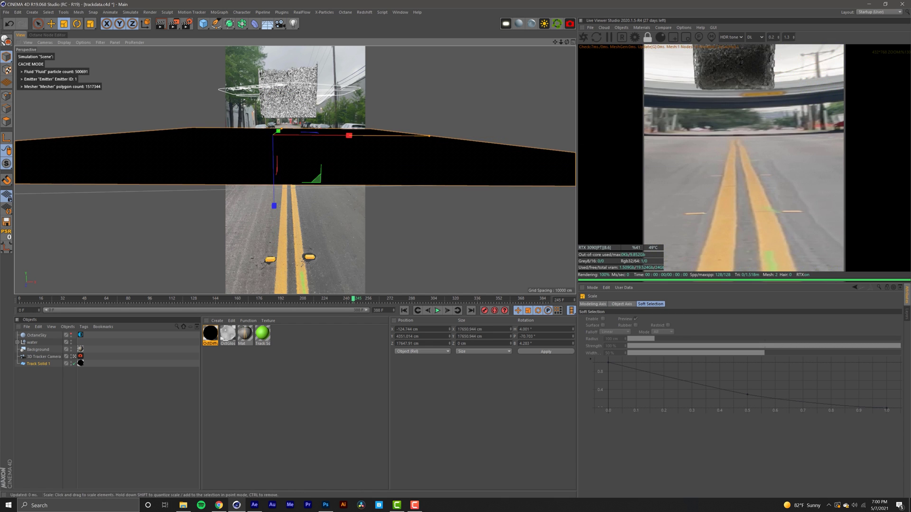
left_click(285, 93)
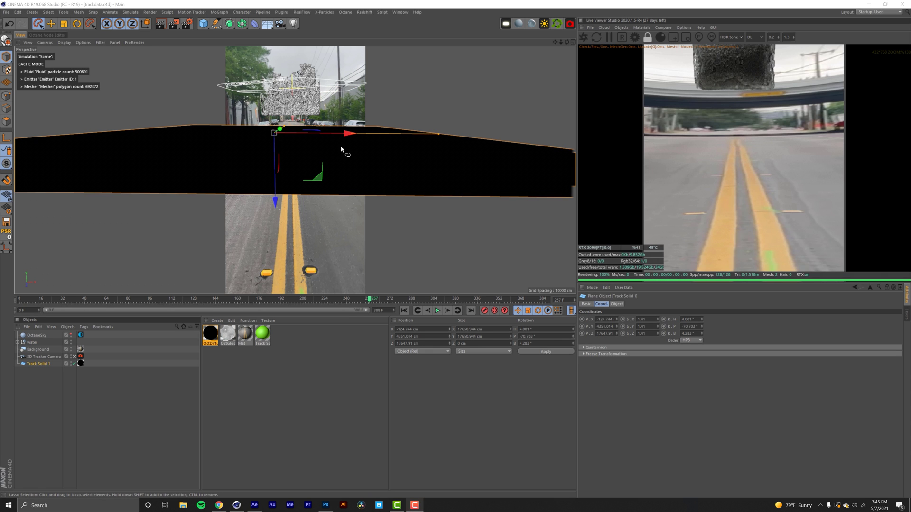
- Scrub through the timeline to check how the enlarged ground plane follows the tracked road
key("e")
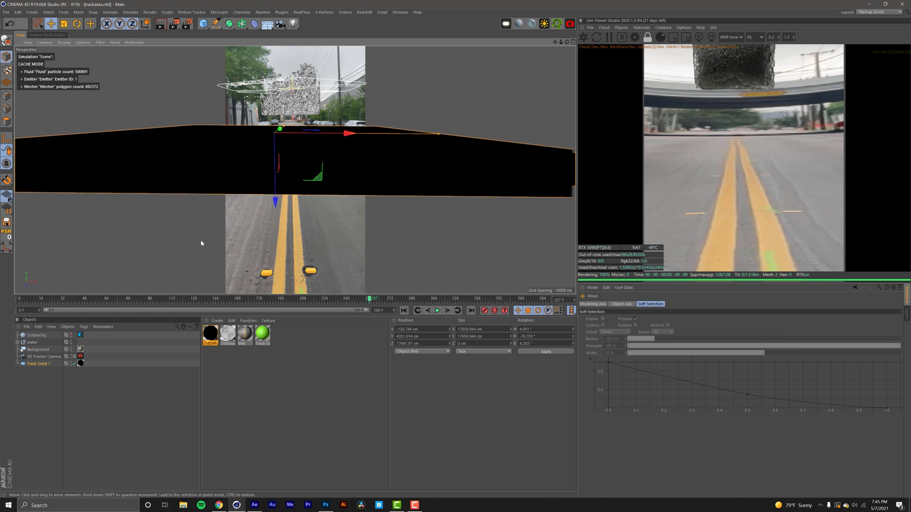
left_click(166, 299)
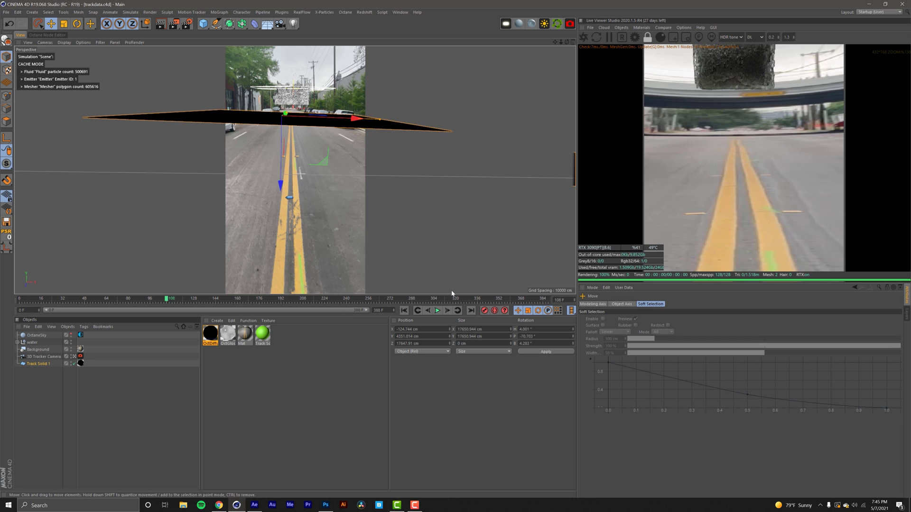
left_click(464, 299)
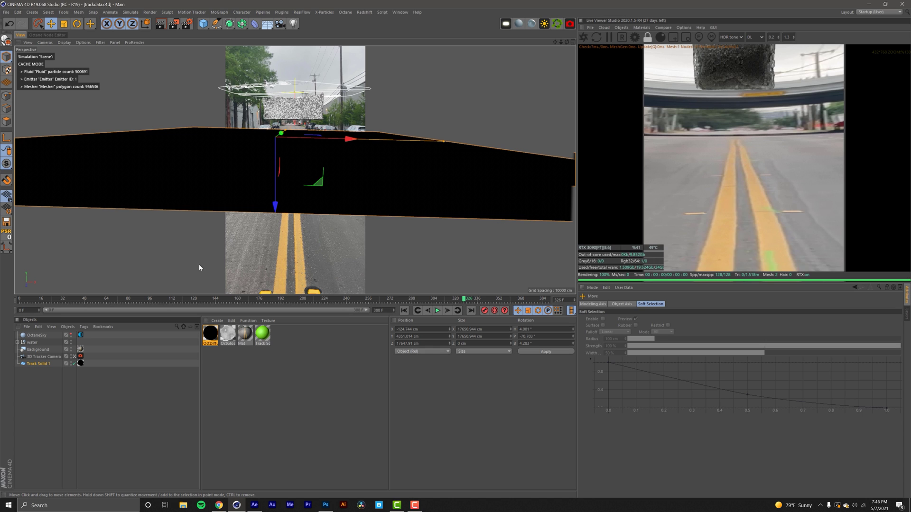
left_click(168, 299)
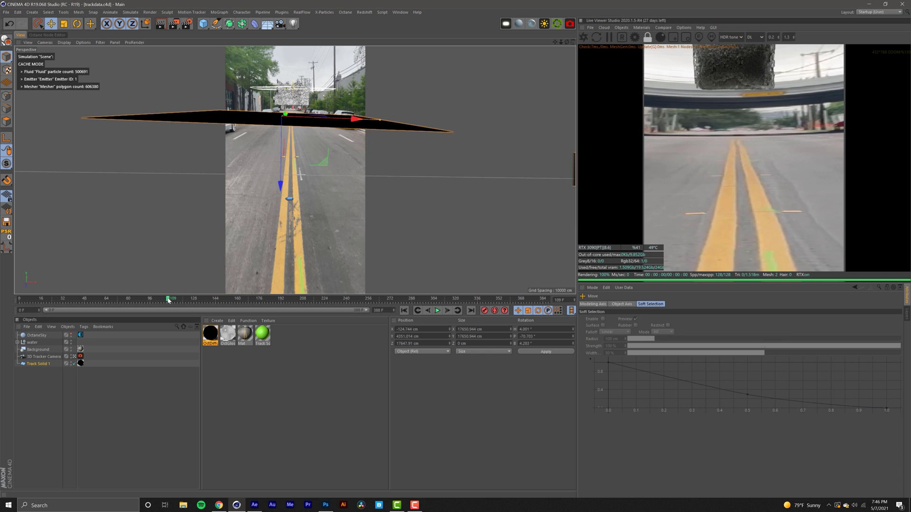
left_click_drag(270, 301, 346, 299)
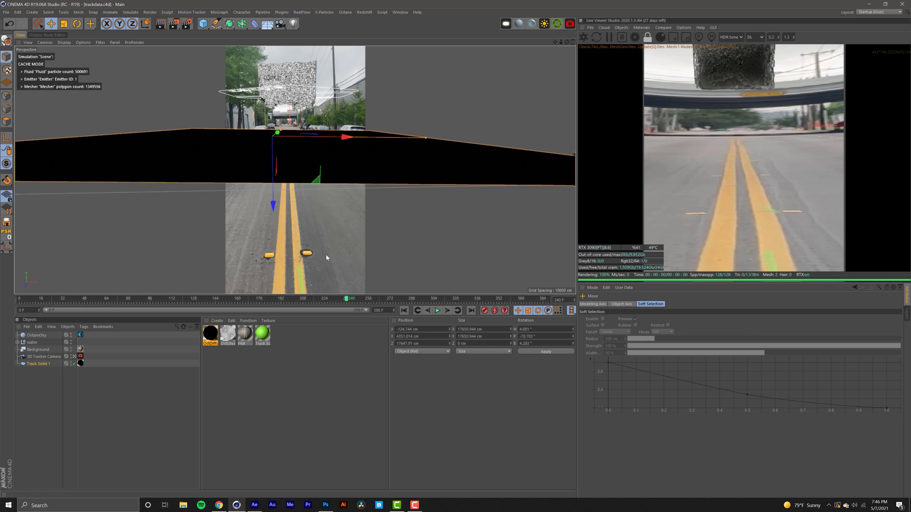
- Set the renderer to Hardware OpenGL with saving turned off, and render all frames to the Picture Viewer
left_click(187, 24)
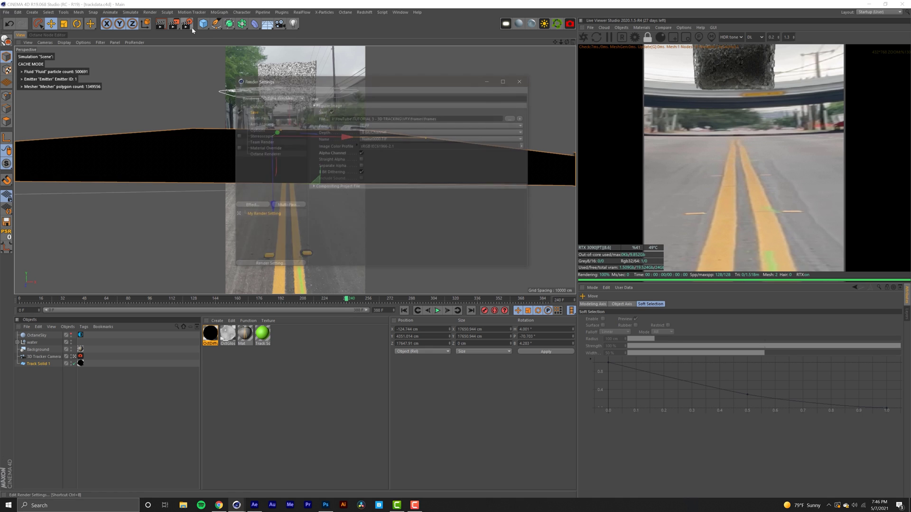
left_click(282, 98)
left_click(293, 126)
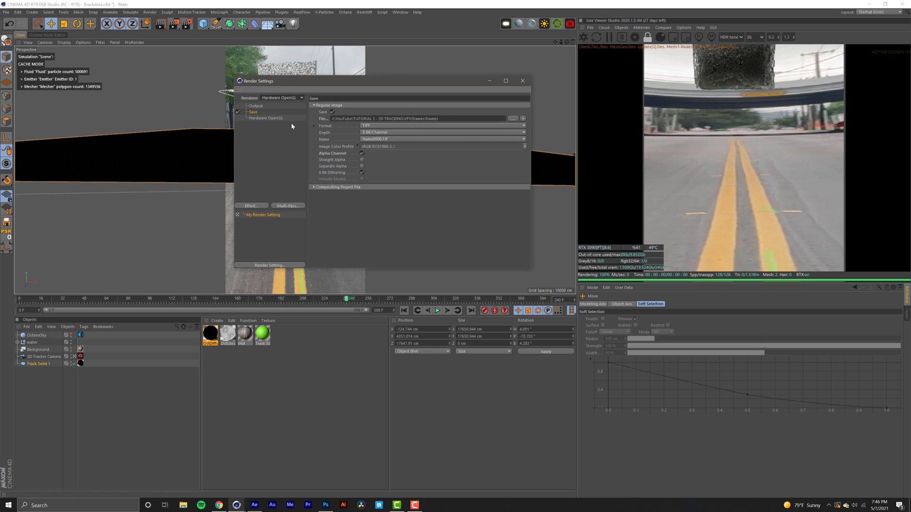
left_click(238, 112)
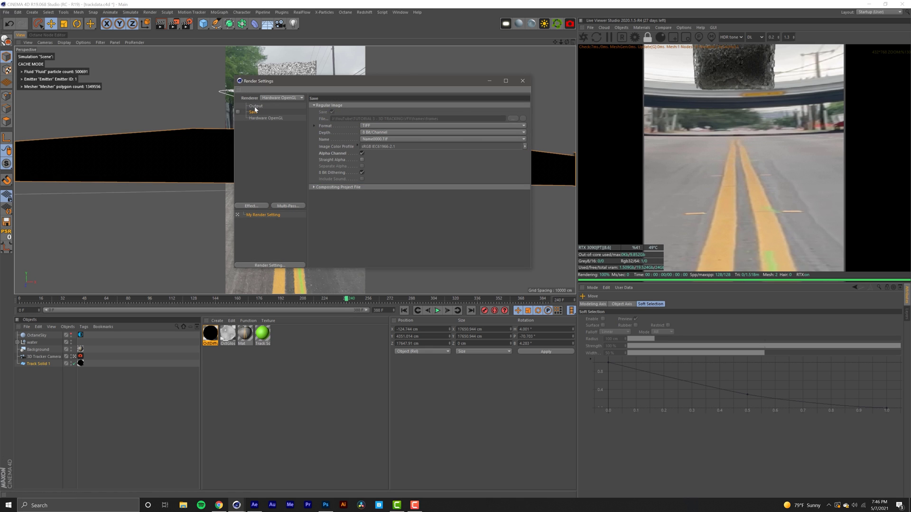
left_click(255, 107)
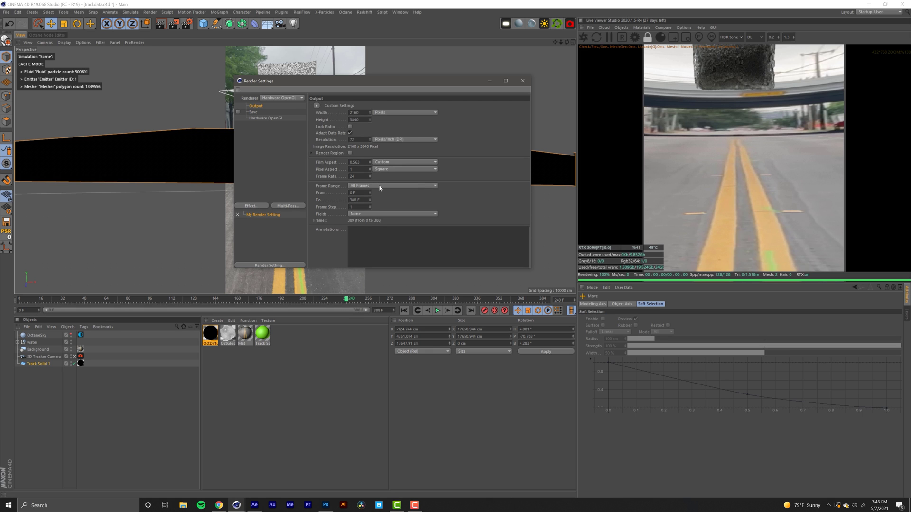
left_click(520, 81)
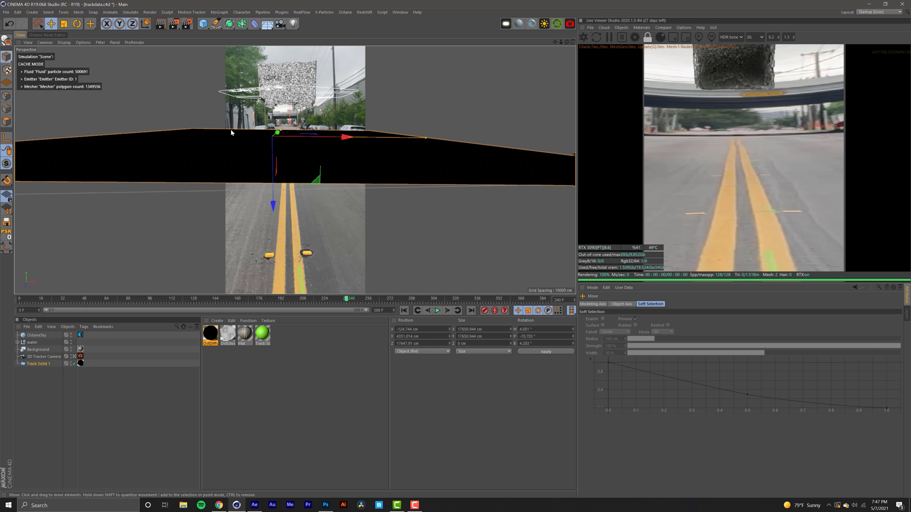
left_click(174, 24)
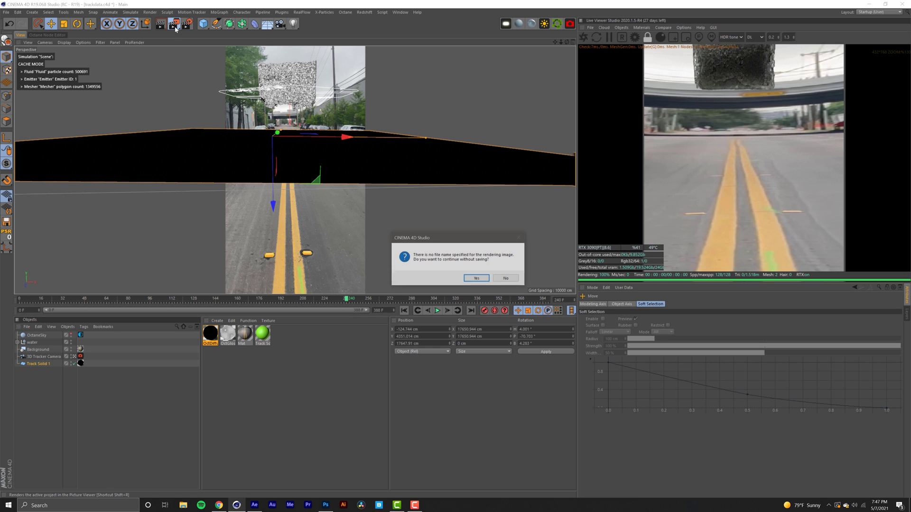
left_click(476, 279)
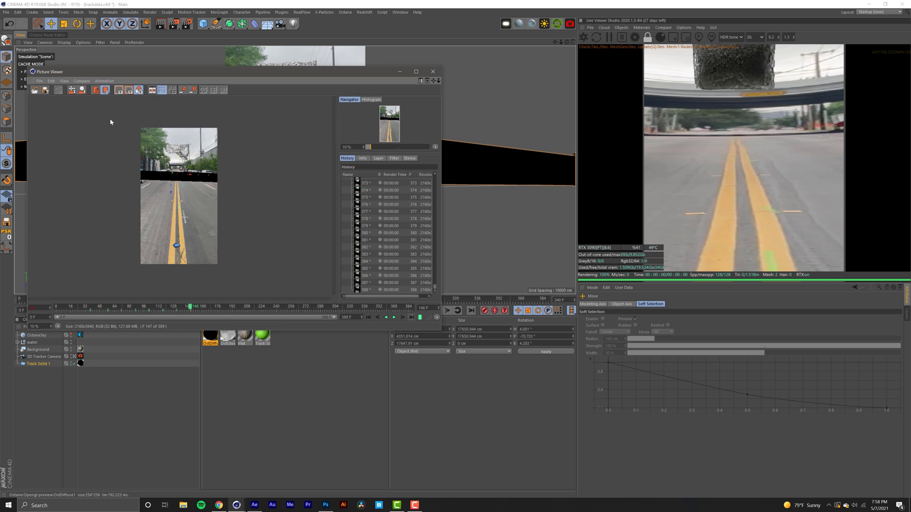
- Save the rendered animation as an MP4 in the TUTORIAL 3 - 3D TRACKING folder and open the saved video
left_click(40, 81)
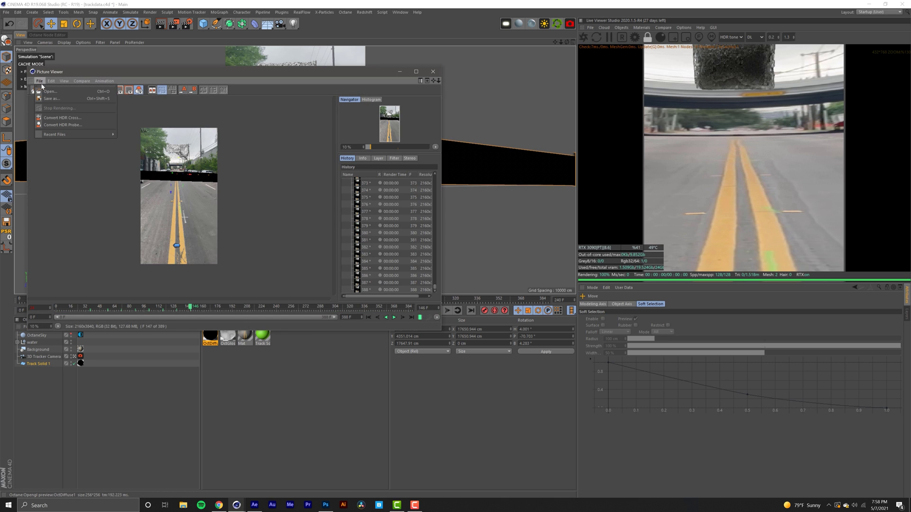
left_click(64, 99)
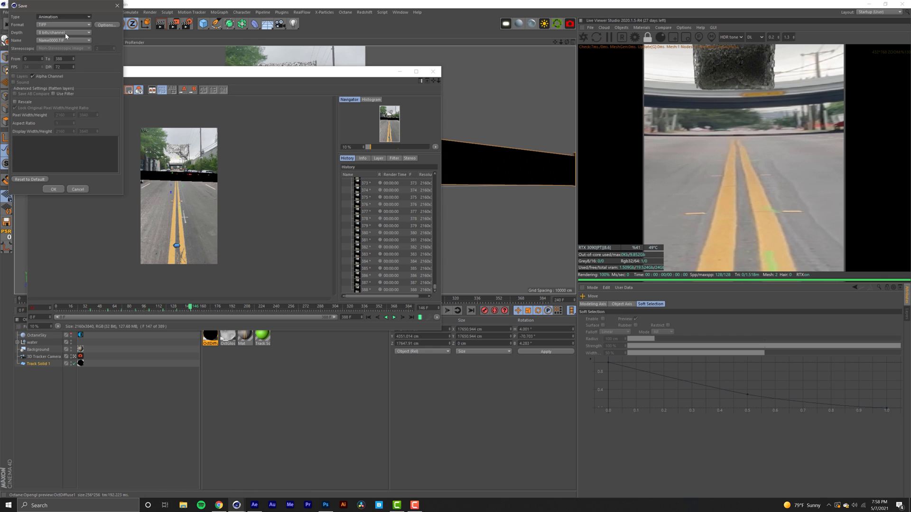
left_click(64, 25)
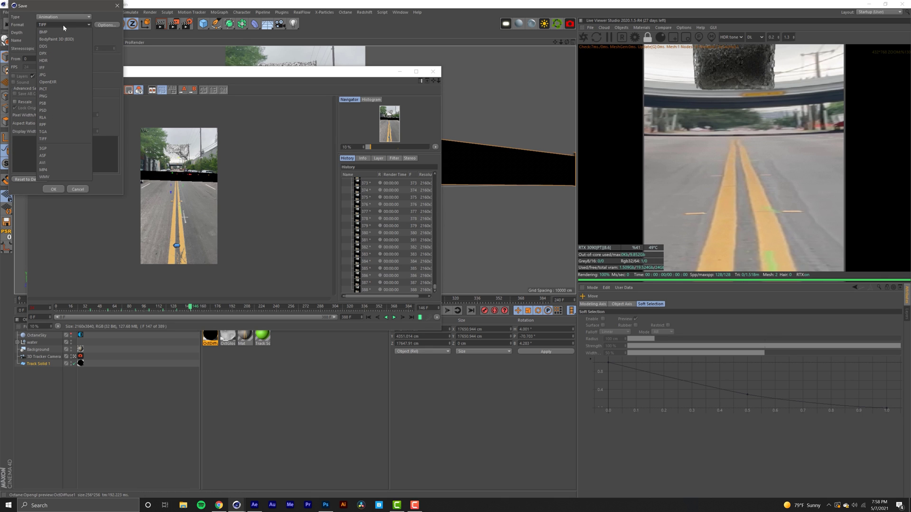
left_click(60, 170)
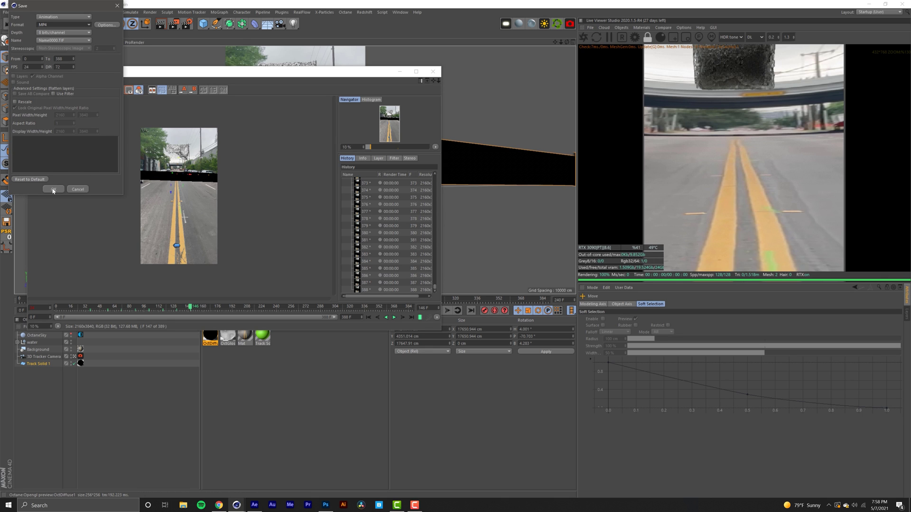
left_click(53, 189)
left_click(66, 183)
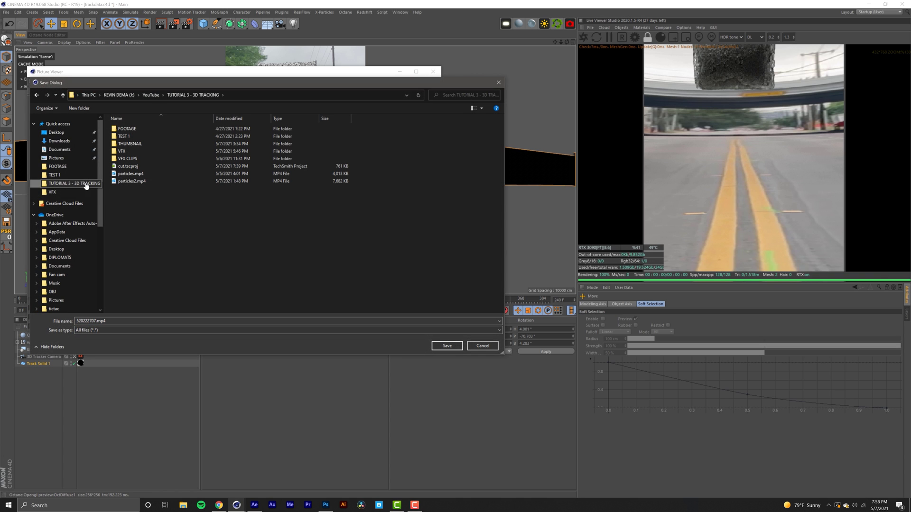
left_click(443, 347)
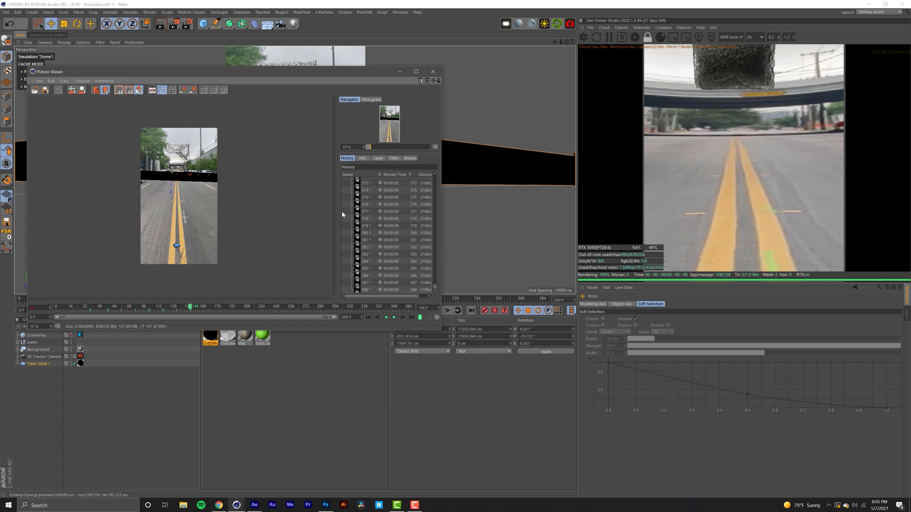
left_click(183, 505)
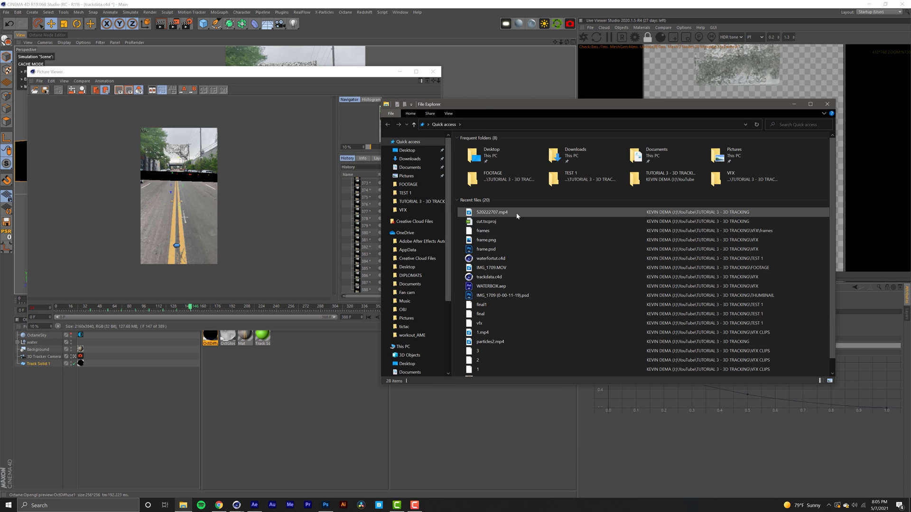
double_click(498, 212)
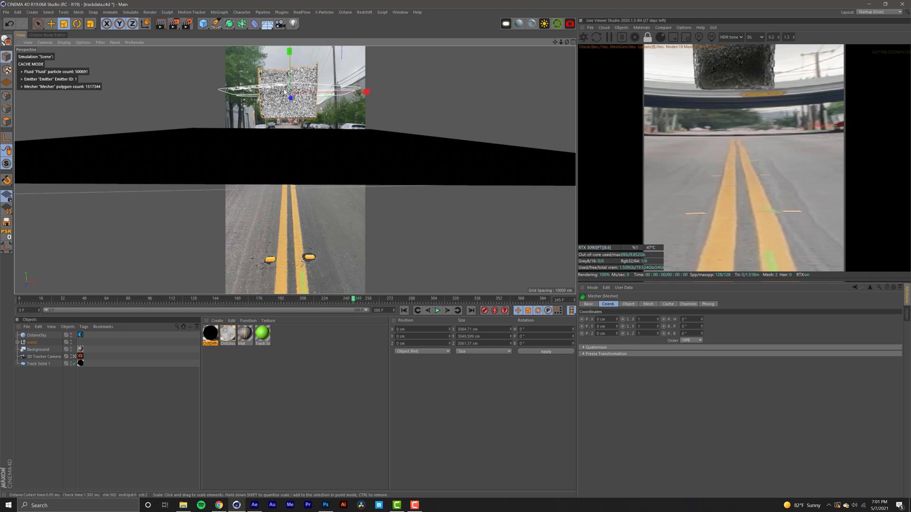
- Switch the Octane kernel to Pathtracing and set its max samples to 500
left_click(635, 37)
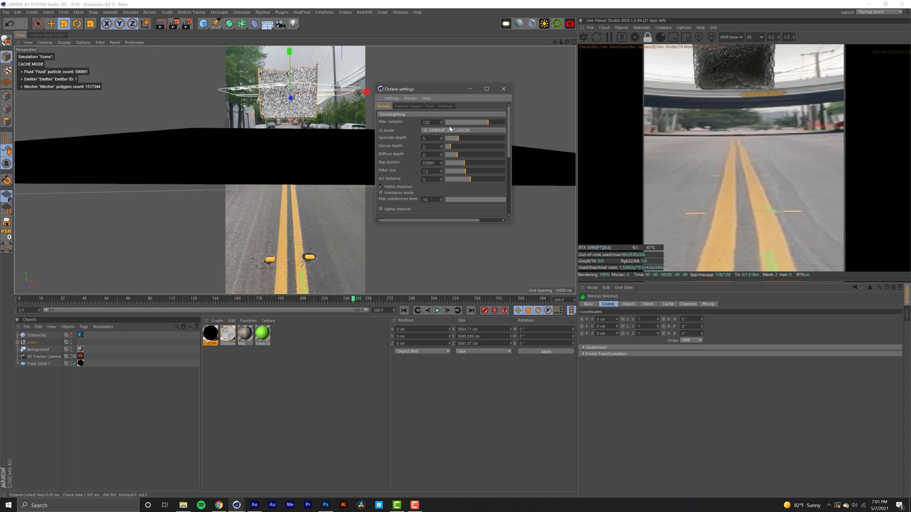
left_click(449, 115)
left_click(437, 136)
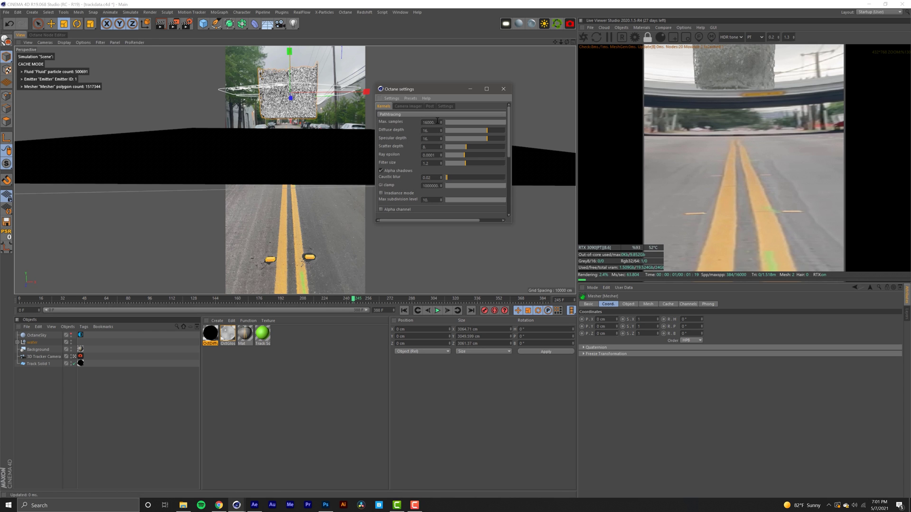
double_click(432, 122)
type("500")
key("Return")
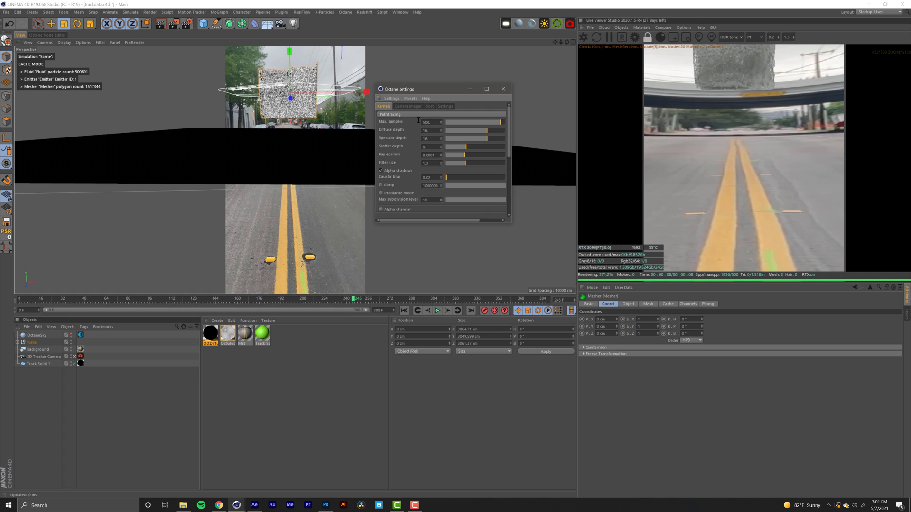
- Set the Pathtracing kernel's diffuse depth and specular depth to 8
double_click(436, 130)
type("8")
key("Return")
key("8")
key("F8")
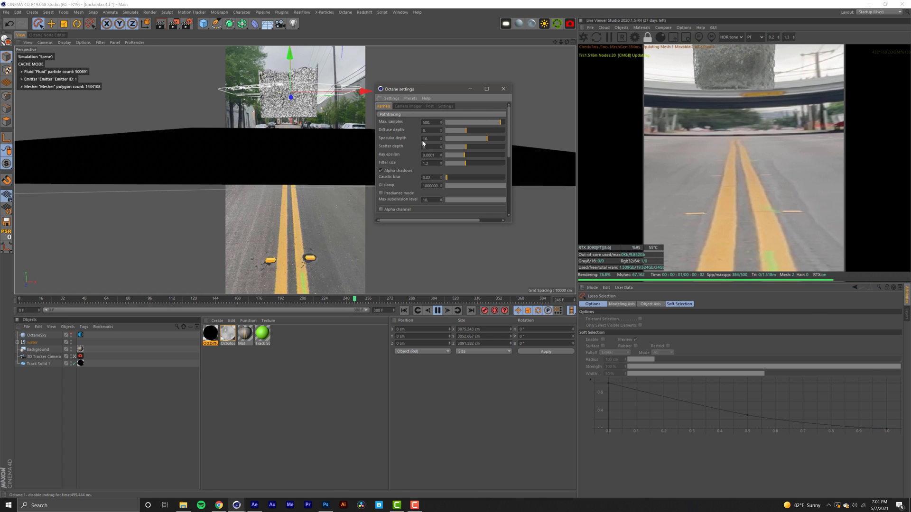
double_click(430, 138)
type("8")
key("Return")
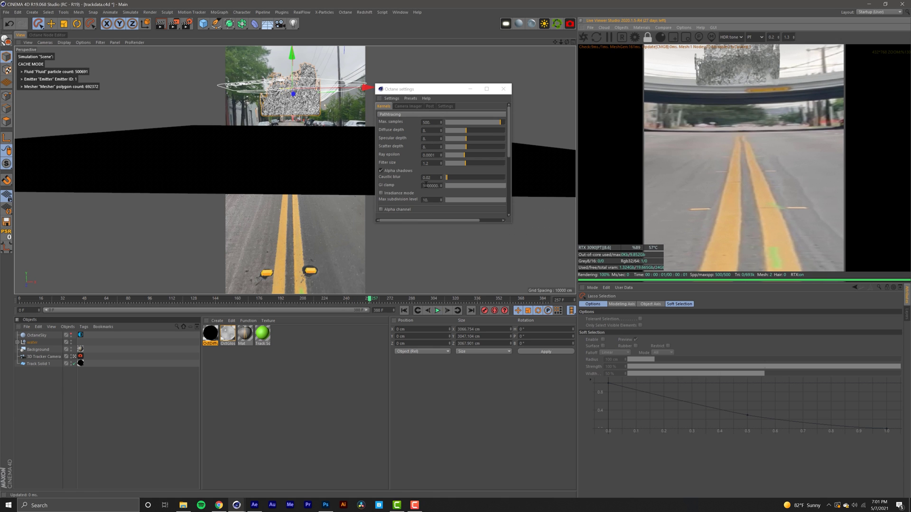
- Set the Pathtracing kernel's GI clamp to 1
double_click(430, 186)
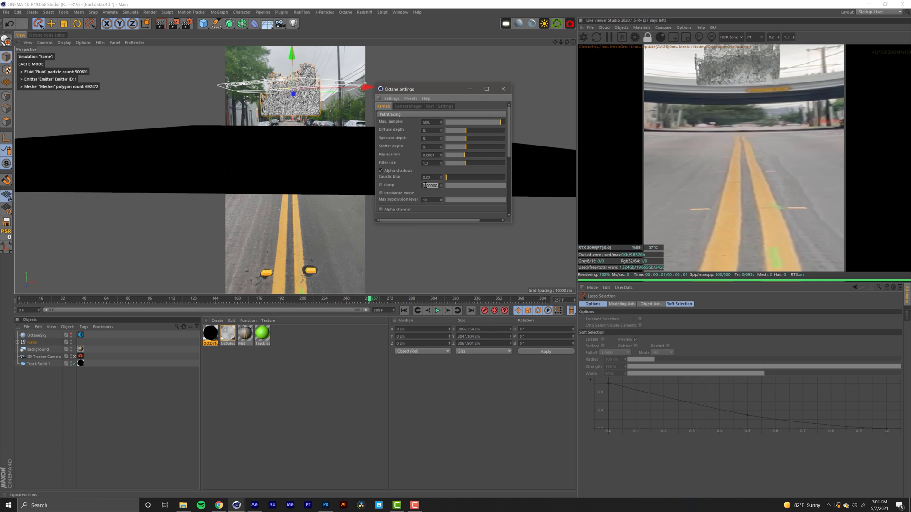
type("1")
key("Return")
- Turn on the kernel's alpha channel, turn off keep environment, and close the Octane settings
left_click_drag(507, 156, 507, 173)
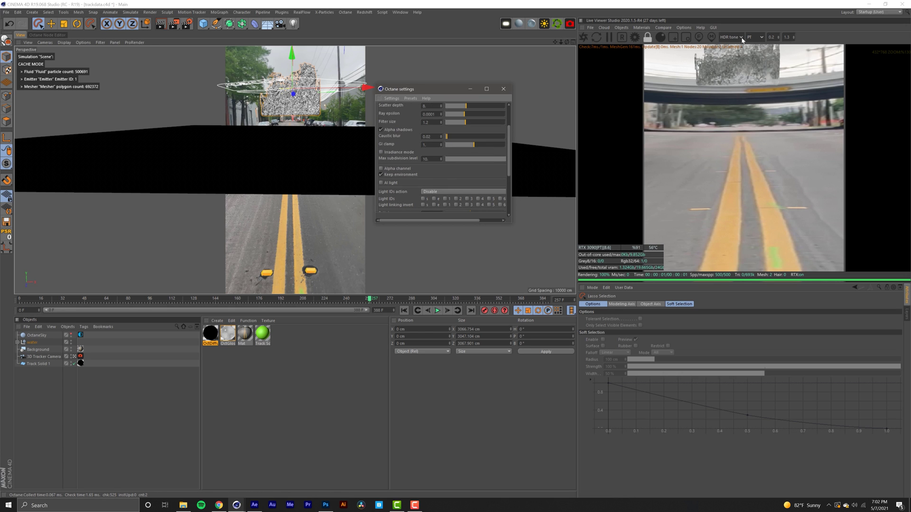
left_click(408, 168)
left_click(405, 175)
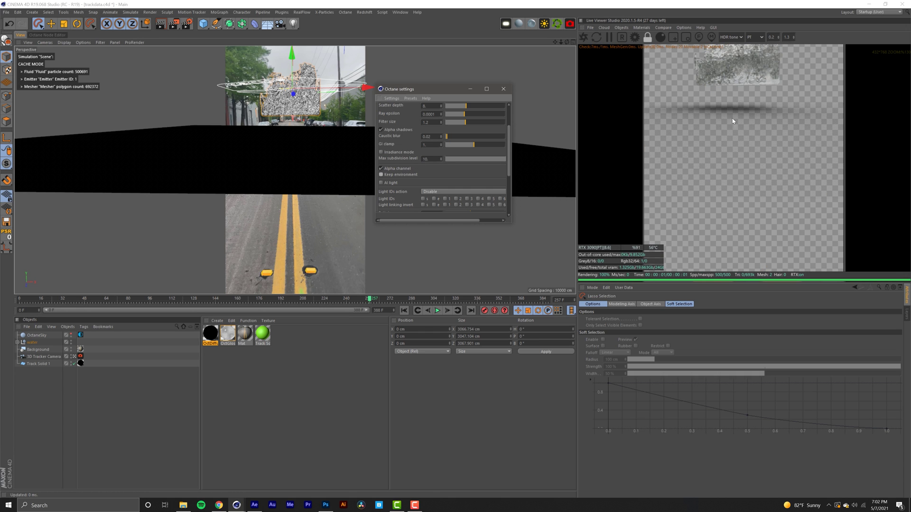
left_click(546, 168)
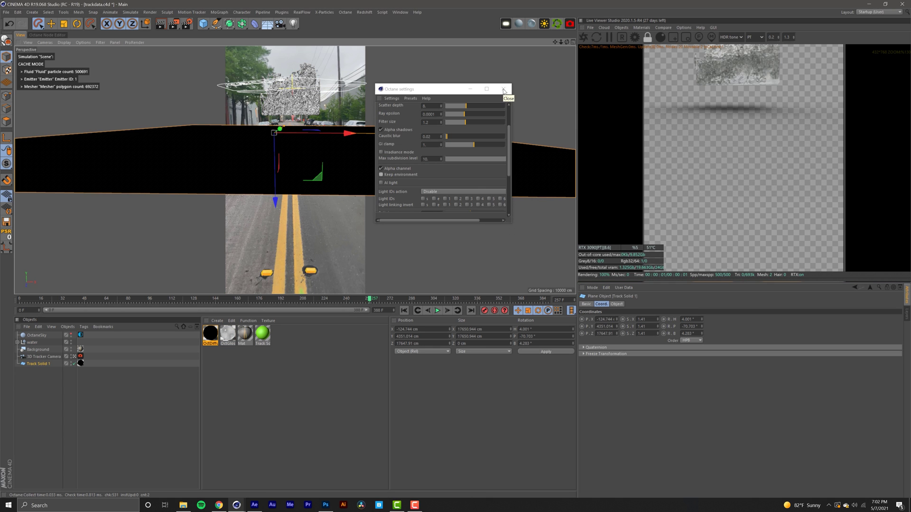
left_click(503, 89)
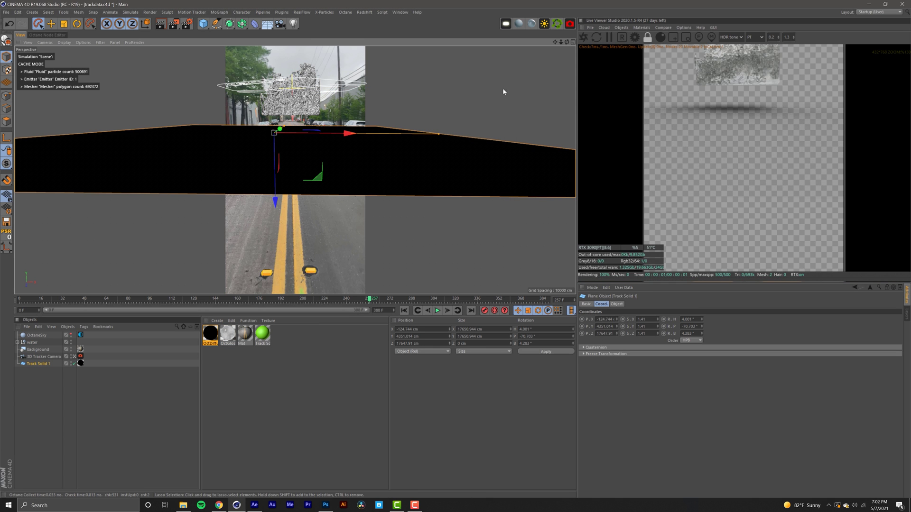
- Compare the frame rate in the Cinema 4D render settings with that of the IMG_1709 composition in After Effects
left_click(185, 27)
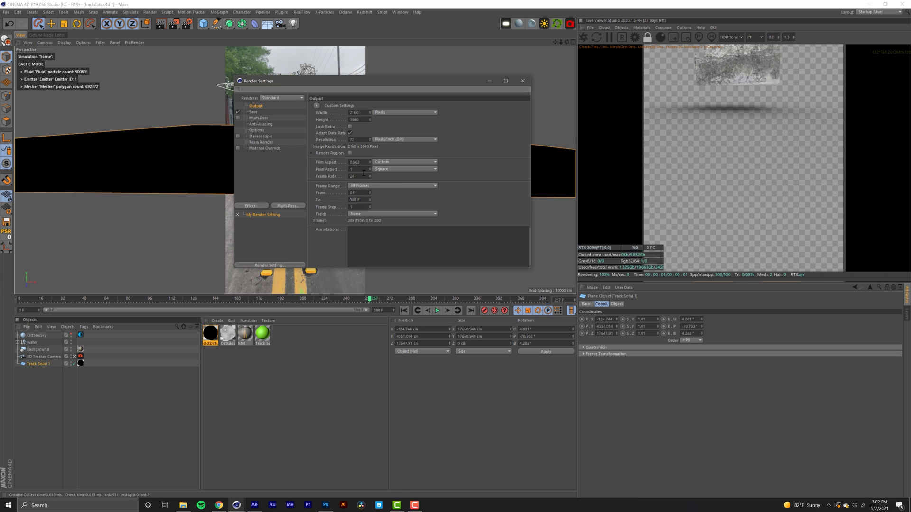
left_click_drag(356, 175, 345, 171)
left_click(253, 506)
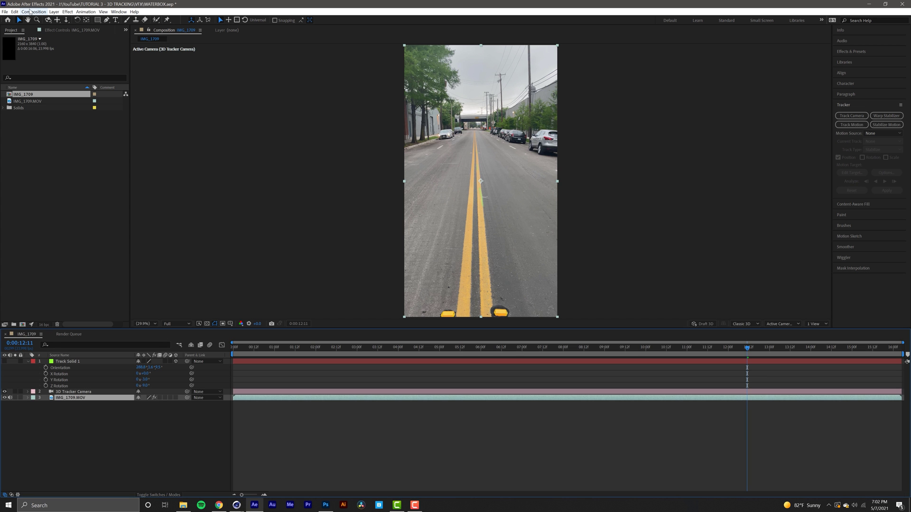
left_click(33, 11)
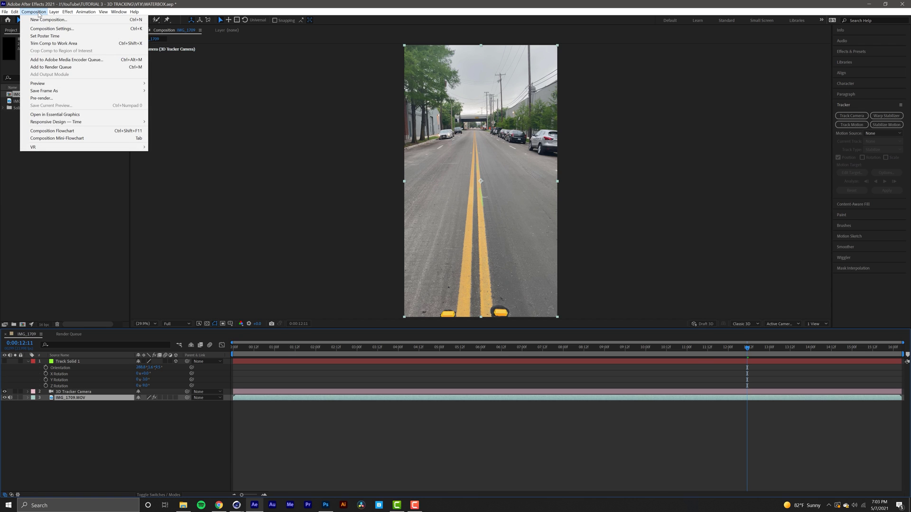
left_click(43, 28)
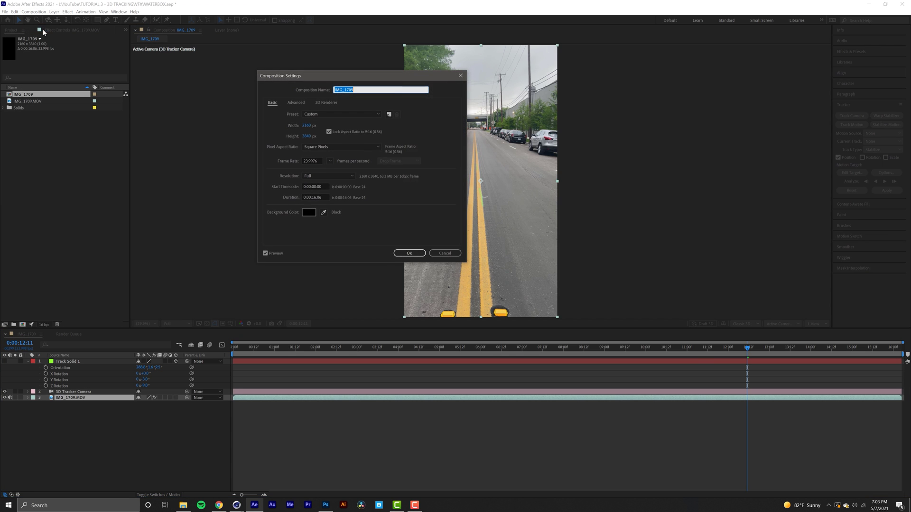
left_click(308, 160)
key("alt+Tab")
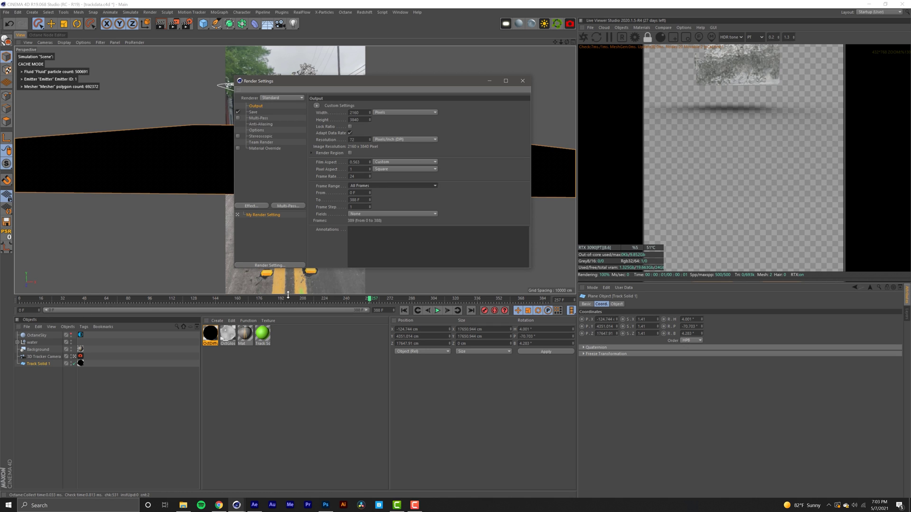
- Set the renderer to Octane Renderer and create a folder named frames inside VFX for the saved image output
left_click(279, 98)
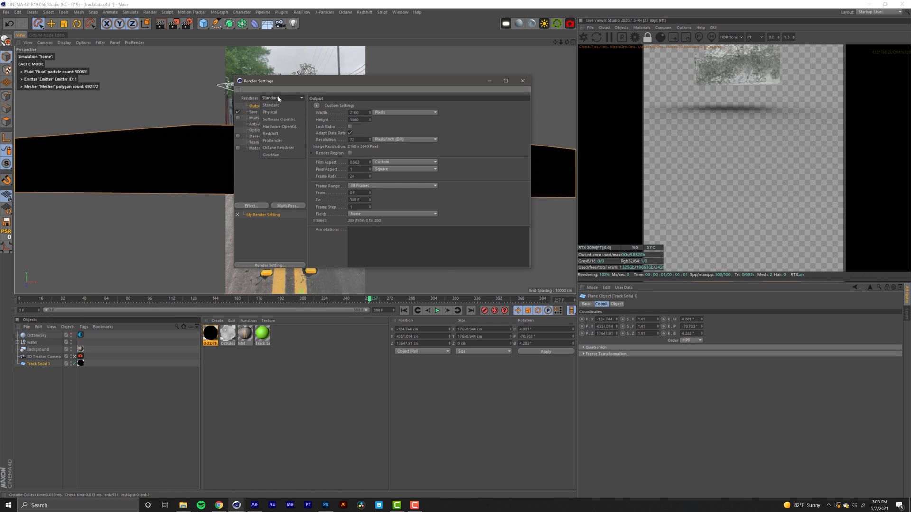
left_click(276, 145)
left_click(252, 112)
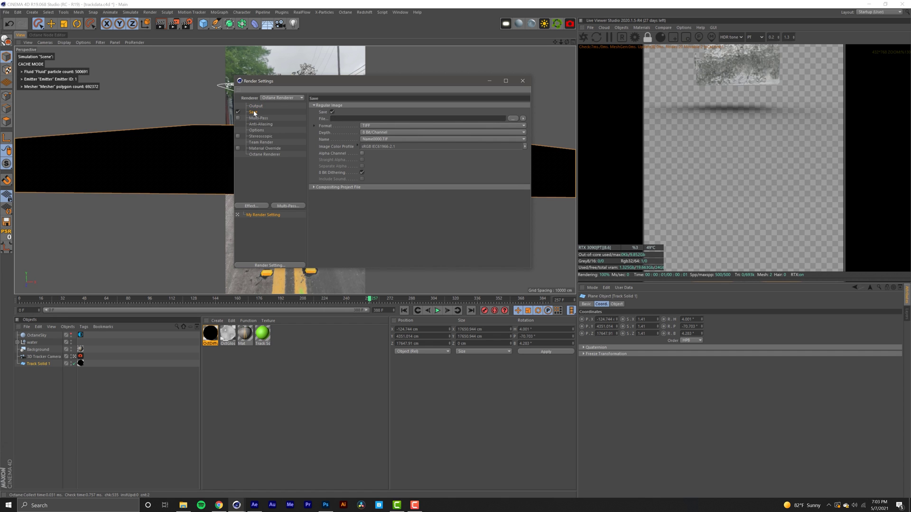
left_click(512, 118)
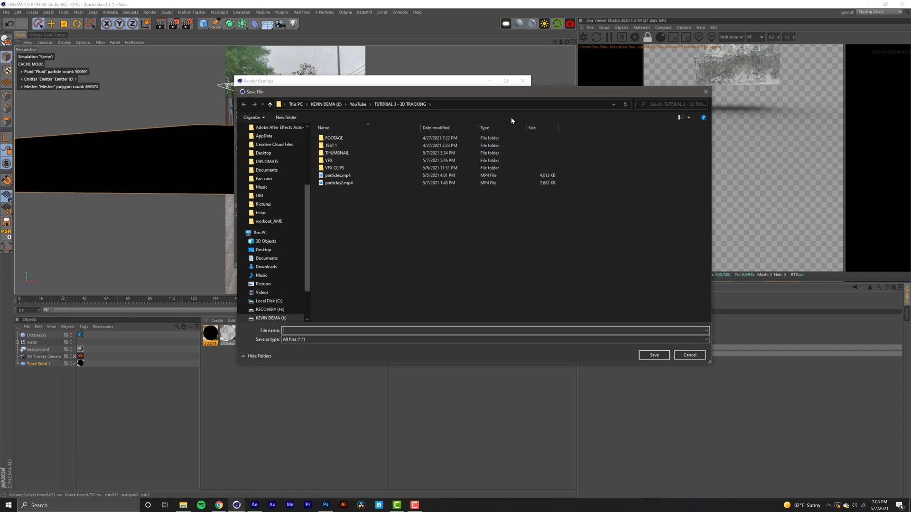
left_click(286, 118)
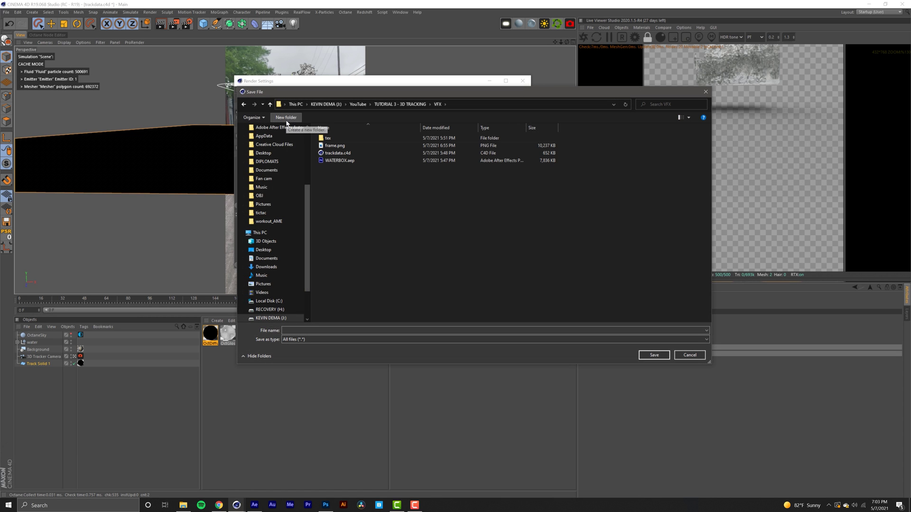
type("frames")
double_click(343, 168)
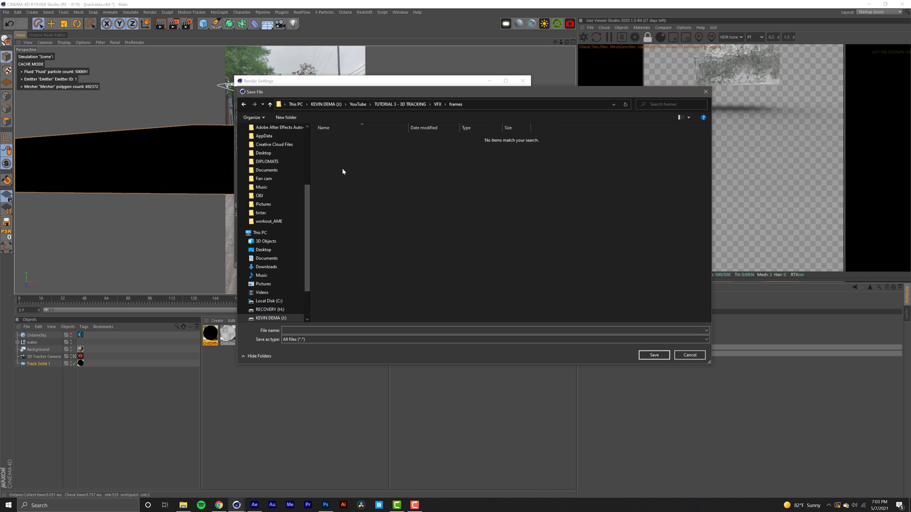
- Name the output file frames in the new frames folder, enable its alpha channel, and close the render settings
left_click(317, 330)
type("frames")
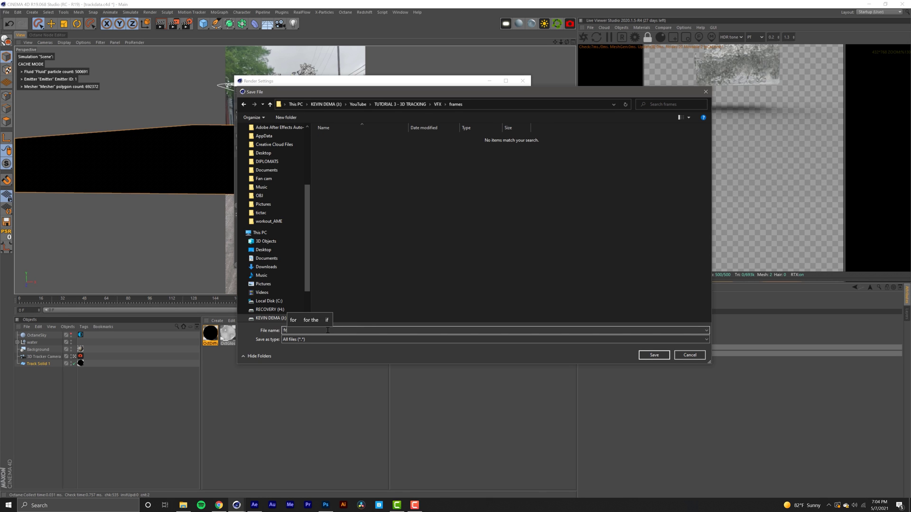
left_click(652, 355)
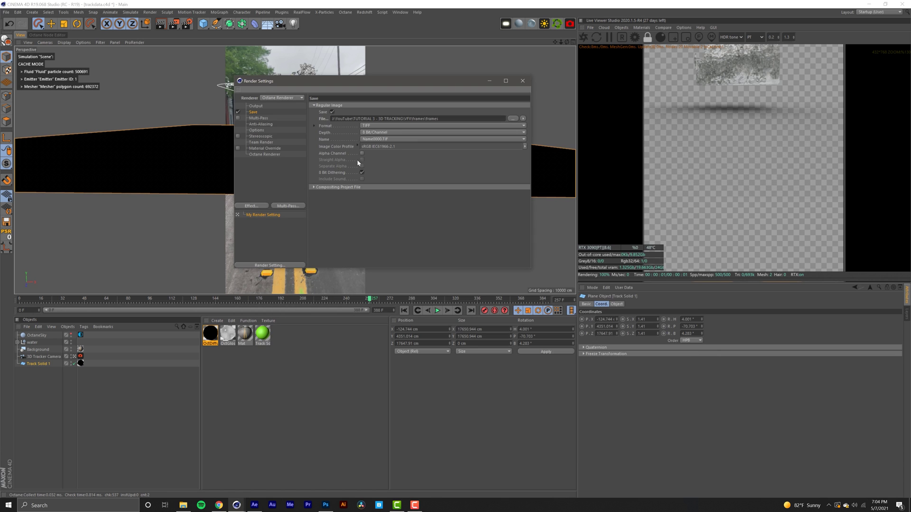
left_click(362, 154)
left_click(522, 81)
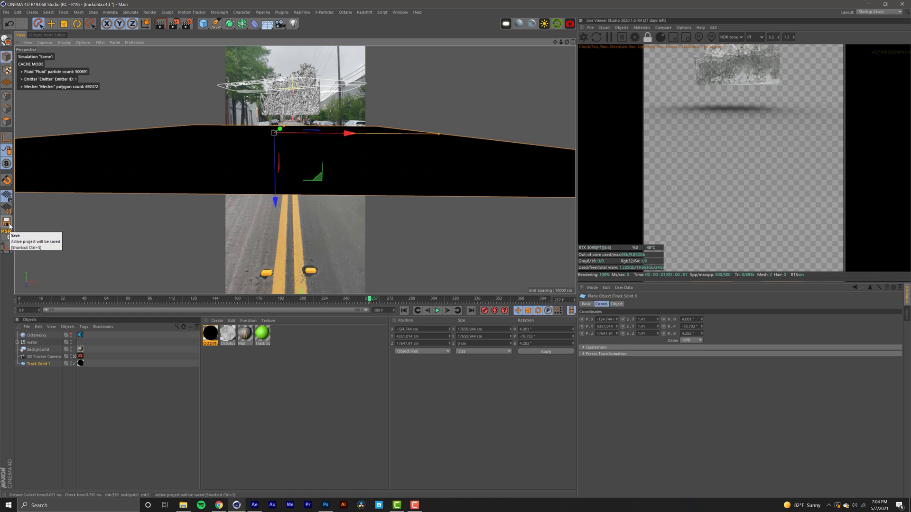
- Save the project and render all frames of the animation to the Picture Viewer
left_click(9, 225)
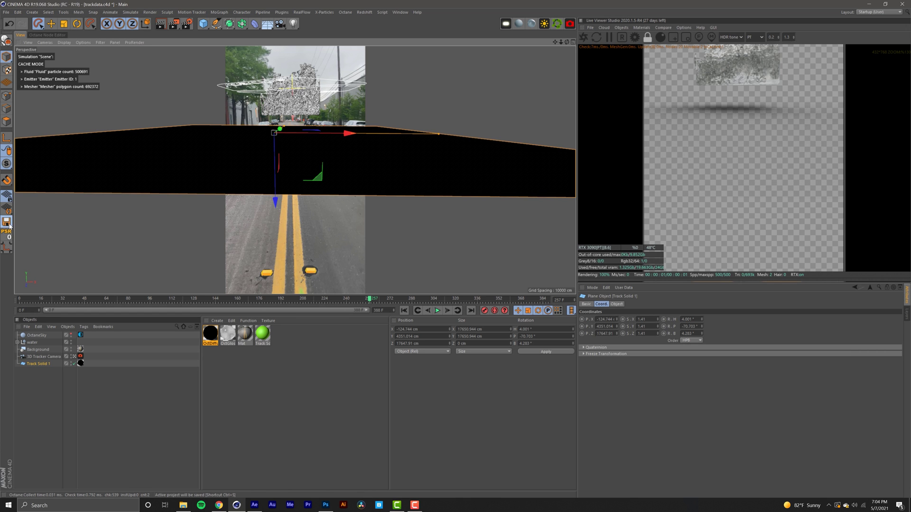
left_click(181, 24)
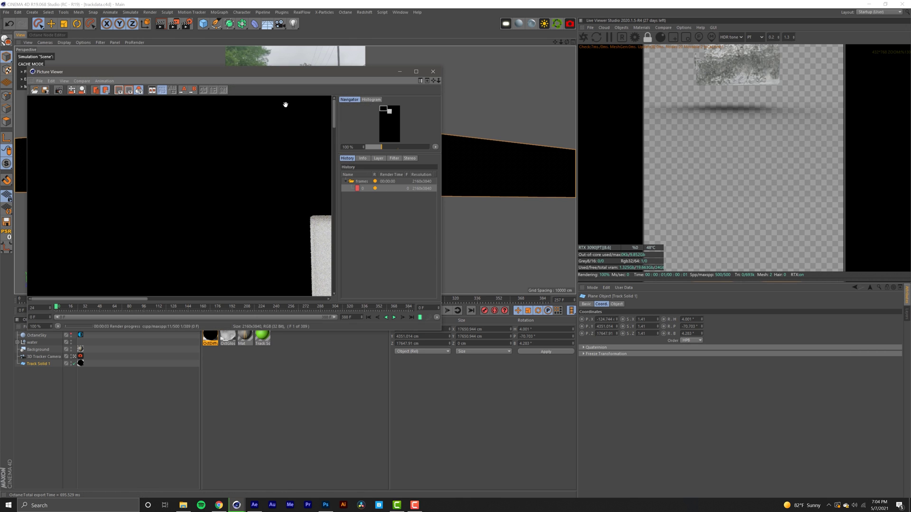
left_click_drag(381, 146, 371, 147)
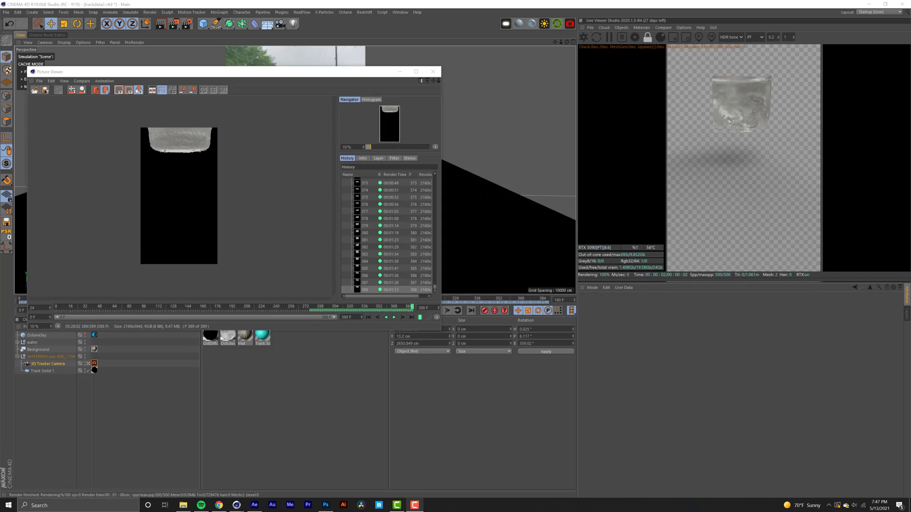
- Switch to After Effects and import the TIFF sequence starting at frames (1).tif from VFX/frames, interpreting its alpha as Straight - Unmatted
left_click(254, 505)
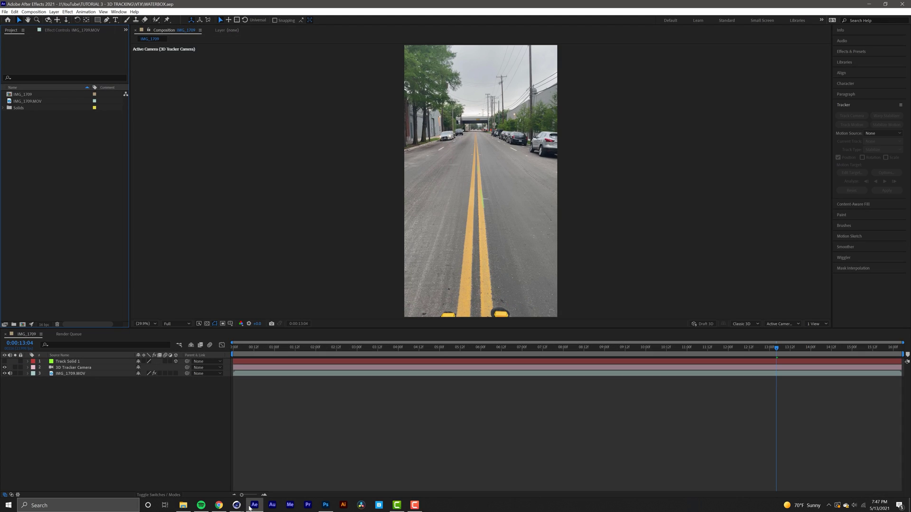
right_click(42, 151)
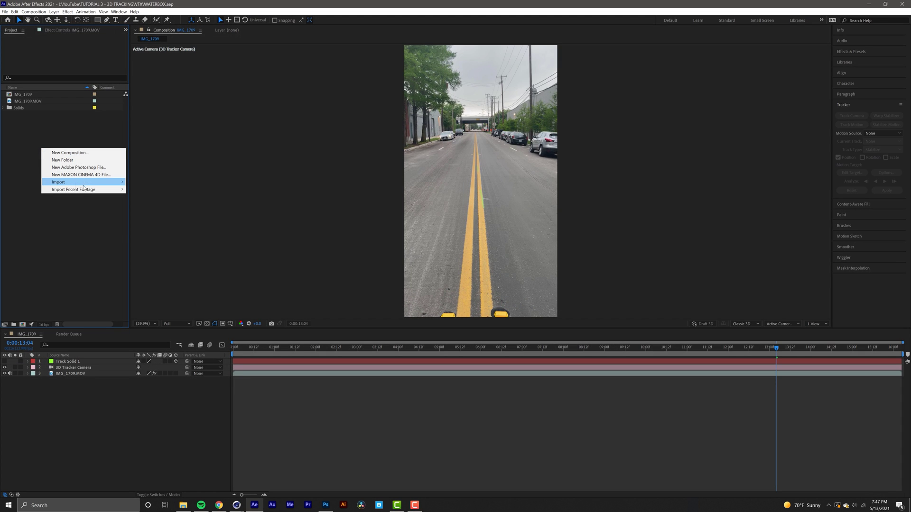
mouse_move(92, 184)
left_click(145, 183)
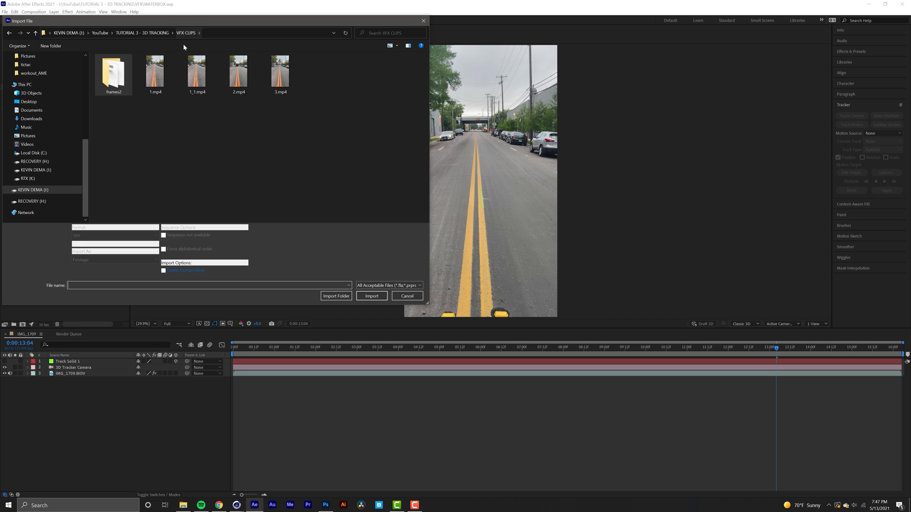
double_click(125, 76)
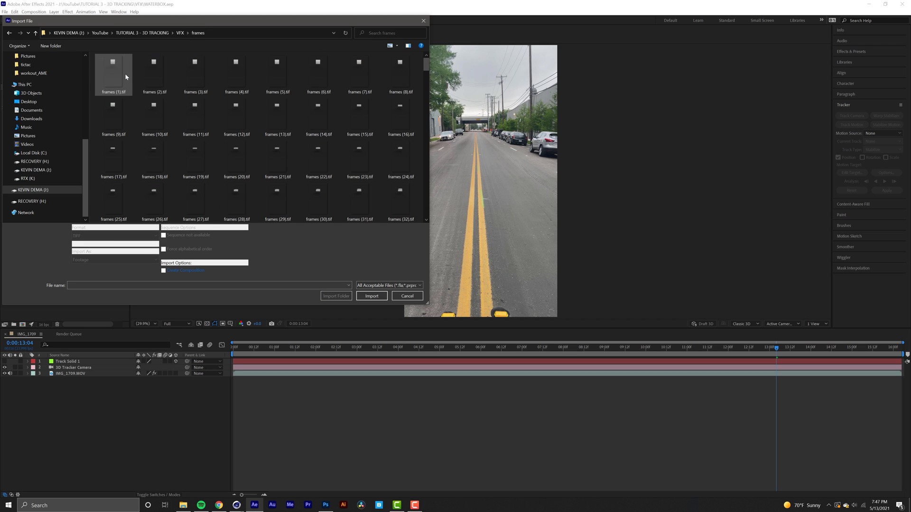
left_click(125, 74)
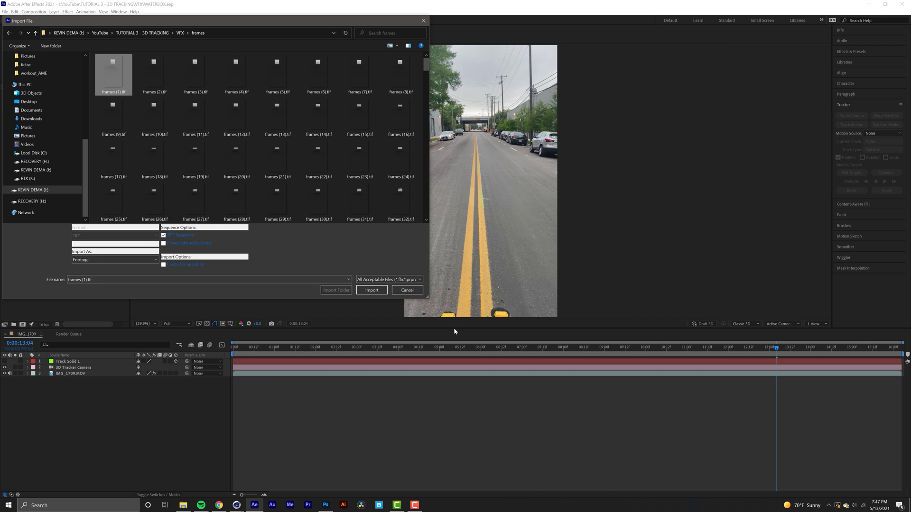
left_click(375, 290)
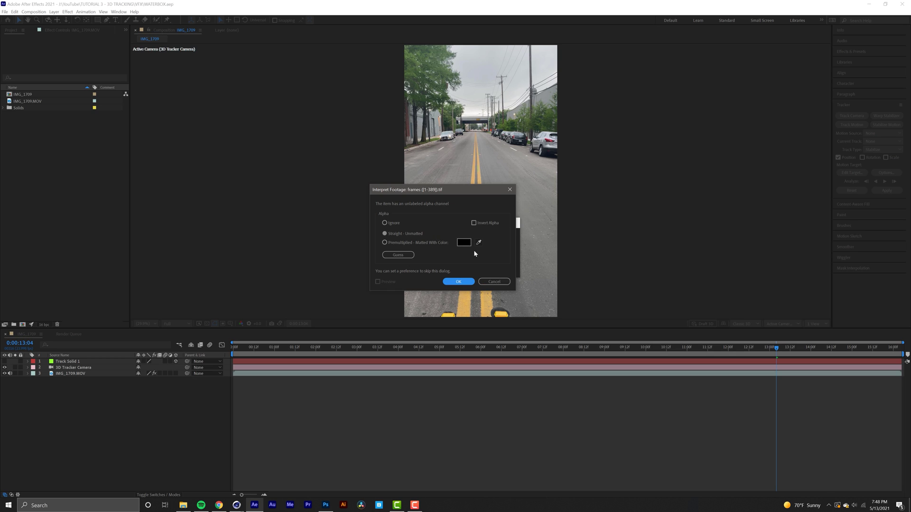
left_click(459, 281)
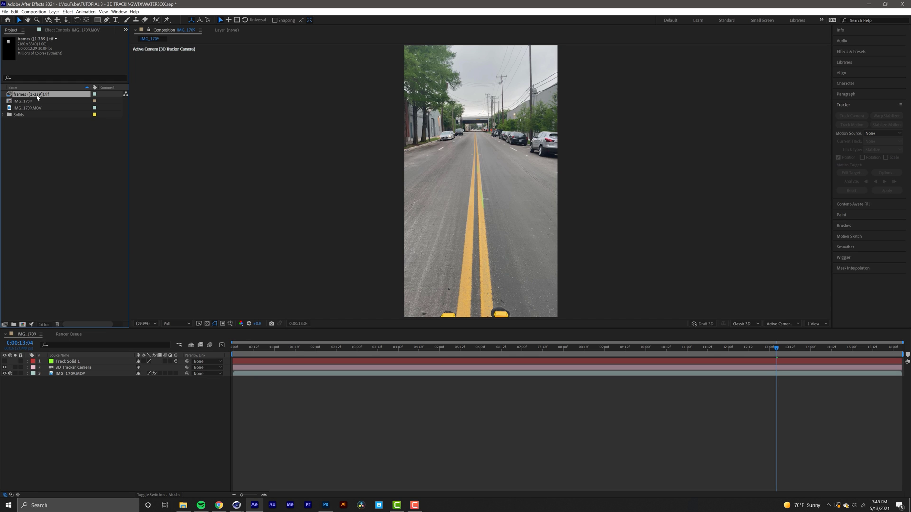
- Interpret the imported frames sequence at 24 frames per second
right_click(38, 97)
mouse_move(87, 144)
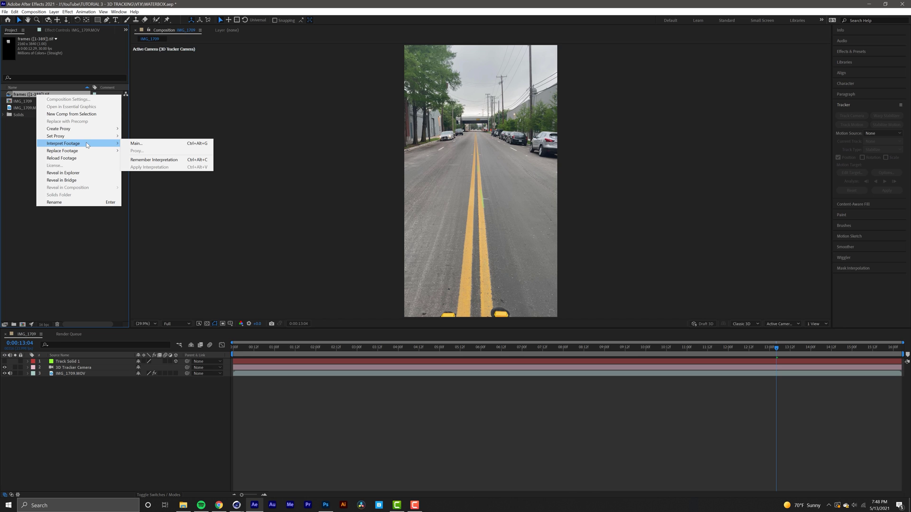
left_click(137, 144)
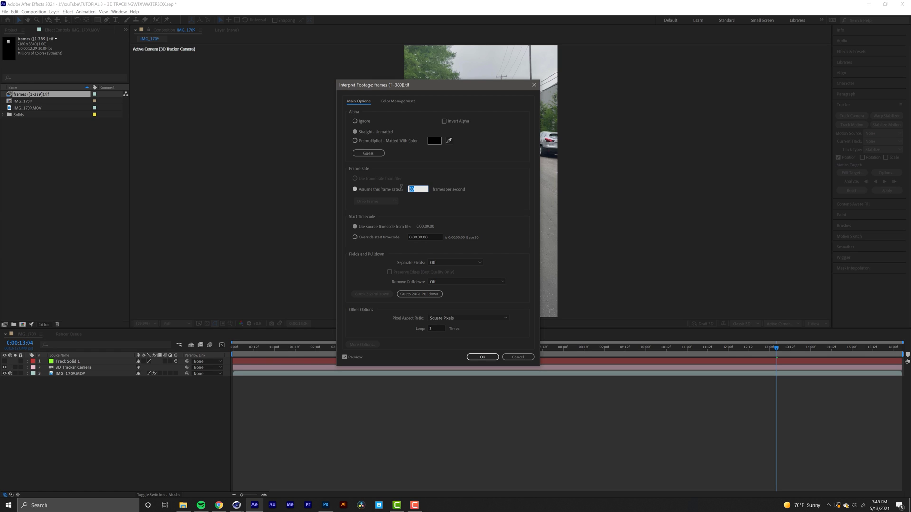
type("24")
left_click(490, 357)
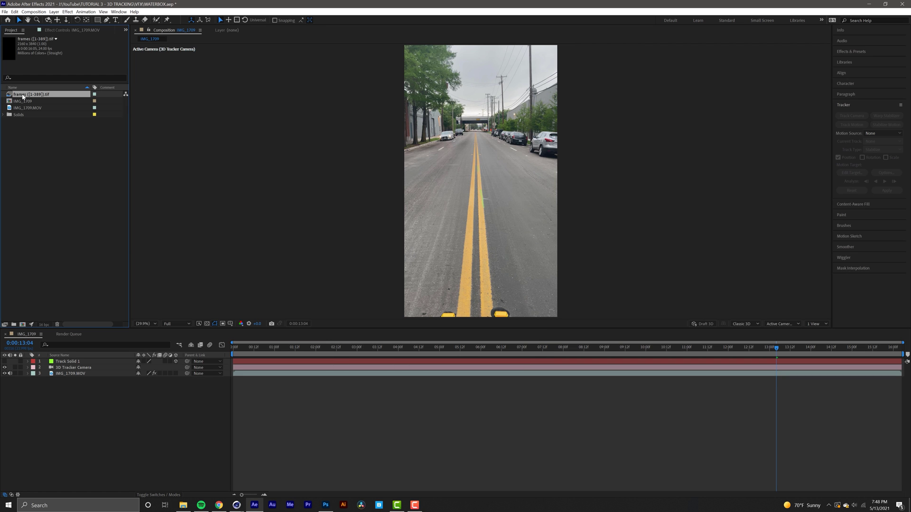
- Place the frames sequence above Track Solid 1 in the IMG_1709 composition and preview it over the street footage
left_click_drag(22, 96, 95, 364)
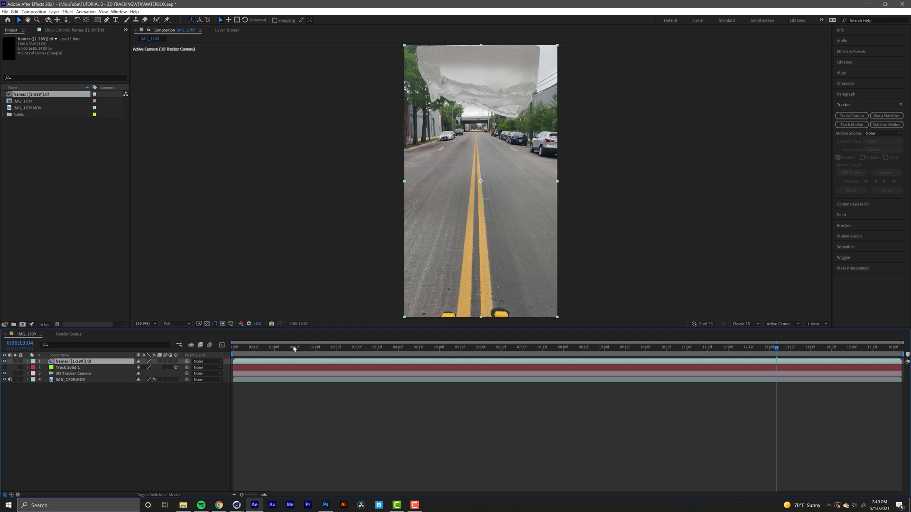
left_click_drag(294, 349, 325, 348)
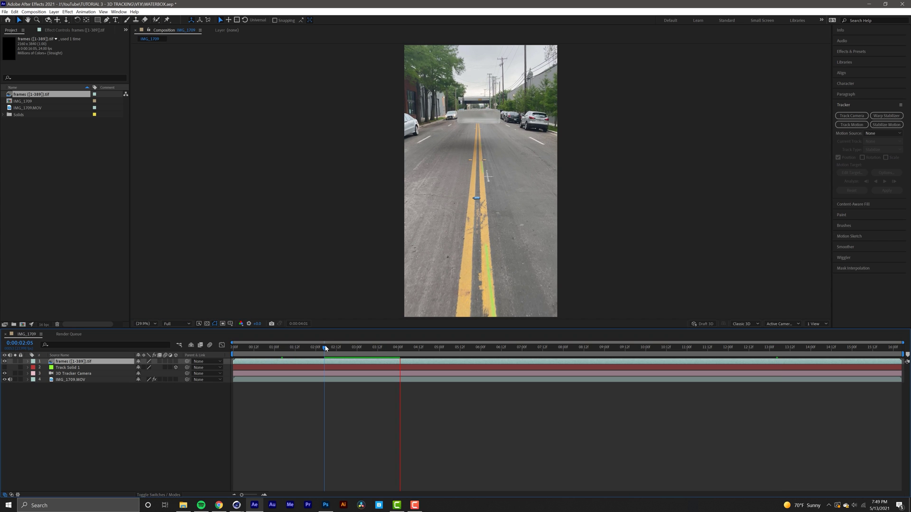
key("space")
mouse_move(373, 356)
left_mouse_down()
mouse_move(352, 357)
mouse_move(372, 357)
mouse_move(354, 358)
mouse_move(375, 358)
mouse_move(354, 358)
mouse_move(375, 370)
left_mouse_up()
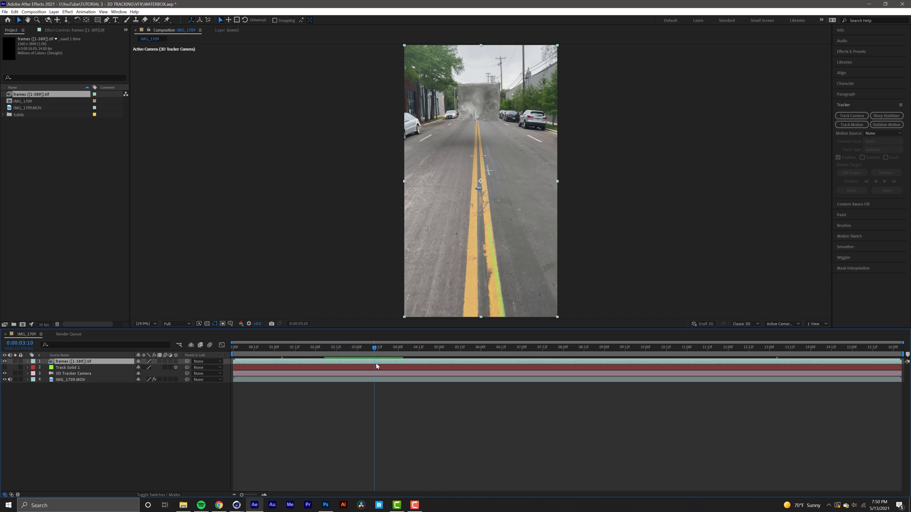
- Apply the Add Grain effect to the frames layer and set its viewing mode to Final Output
left_click(849, 50)
type("grai")
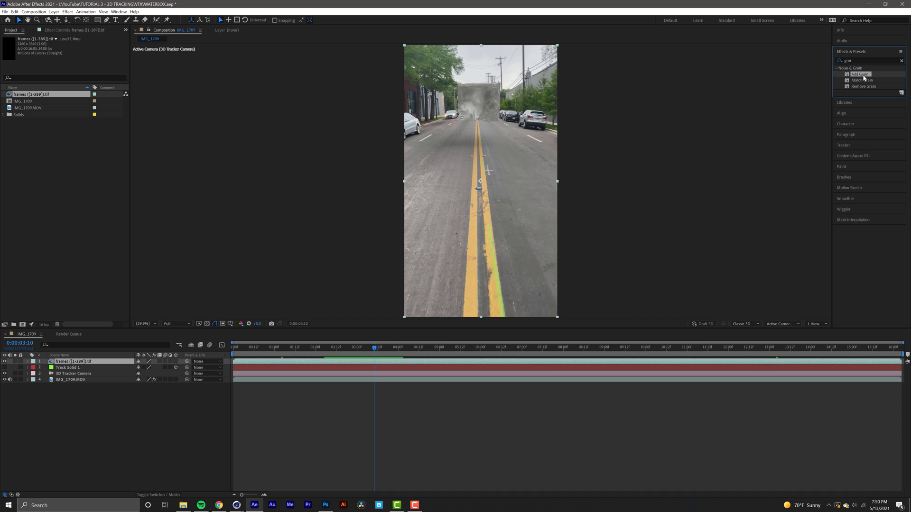
left_click_drag(858, 75, 71, 362)
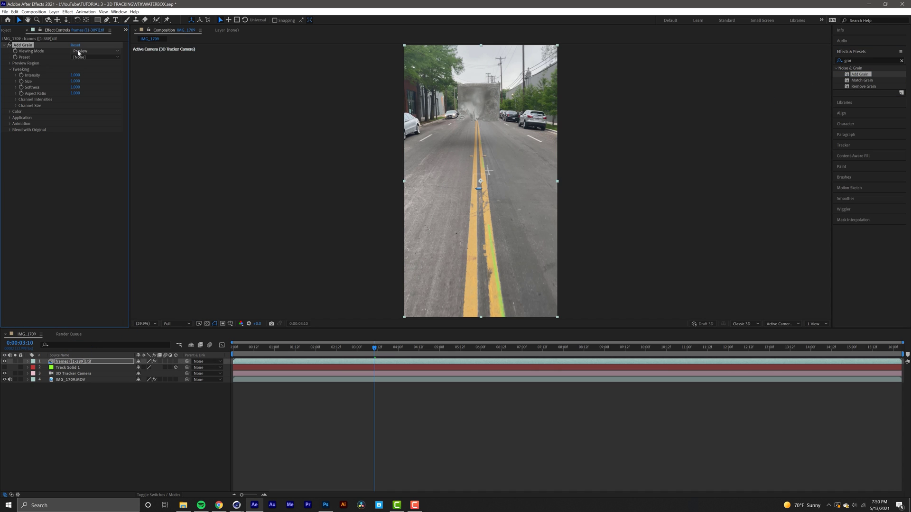
left_click(78, 51)
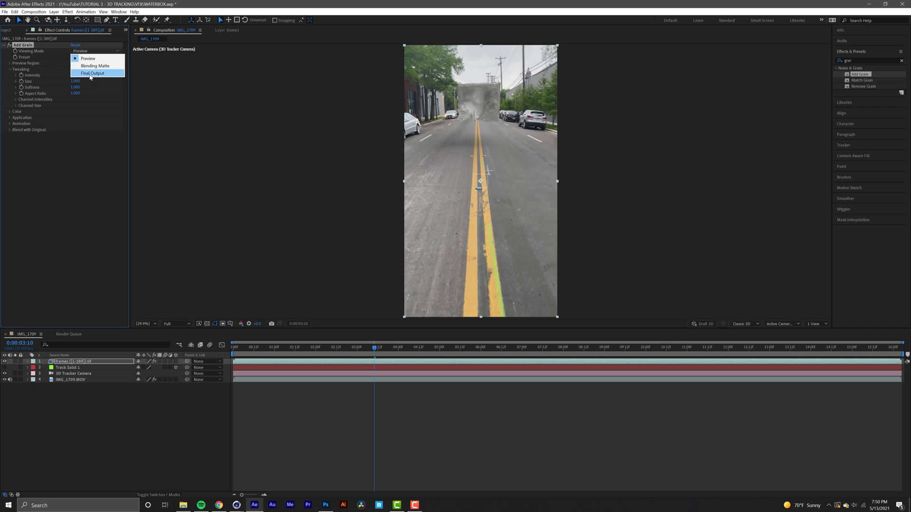
left_click(113, 72)
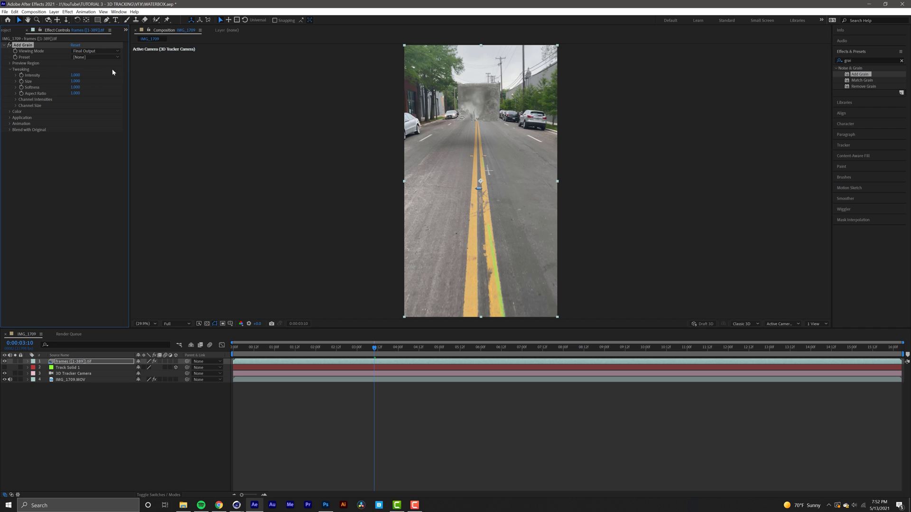
- Create an adjustment layer above all layers in IMG_1709 and apply the Lumetri Color effect to it
right_click(96, 416)
mouse_move(137, 418)
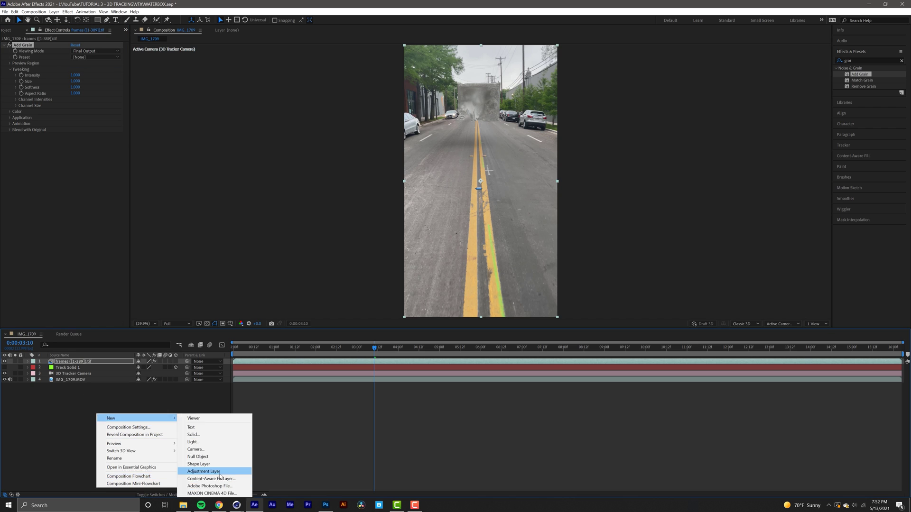
left_click(220, 472)
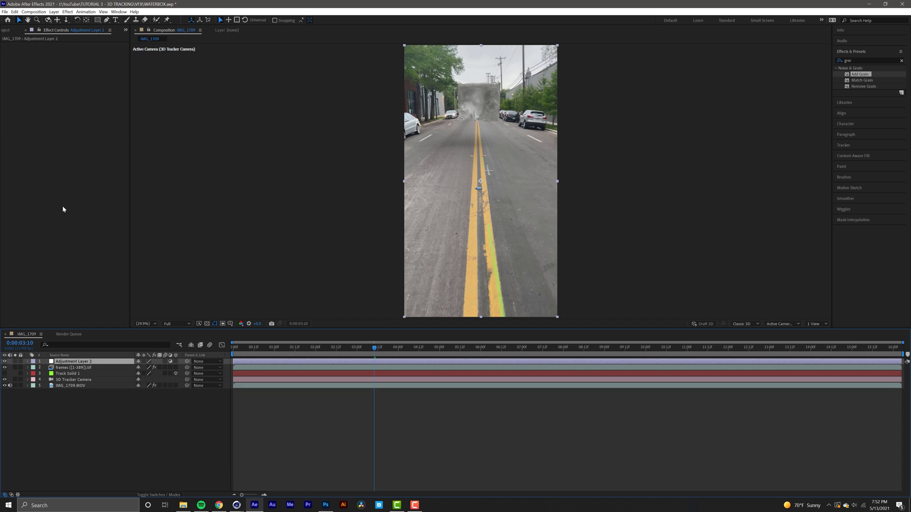
left_click(68, 13)
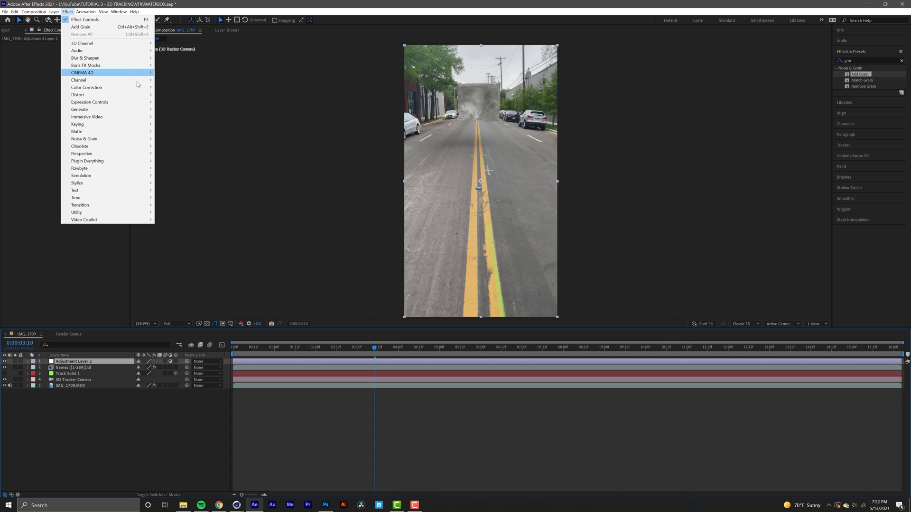
mouse_move(137, 87)
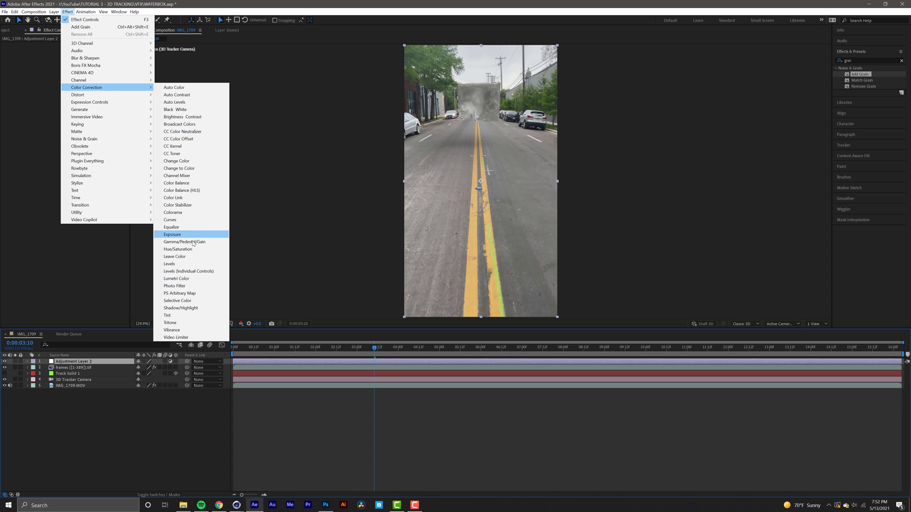
left_click(200, 278)
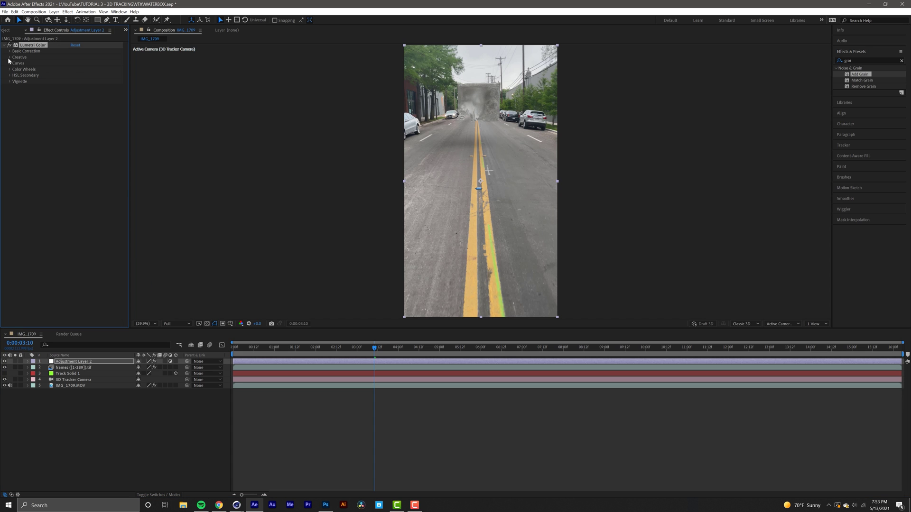
- Load teal and orange (1).cube from the VFX folder as Lumetri Color's creative look
left_click(9, 58)
left_click(83, 70)
left_click(106, 20)
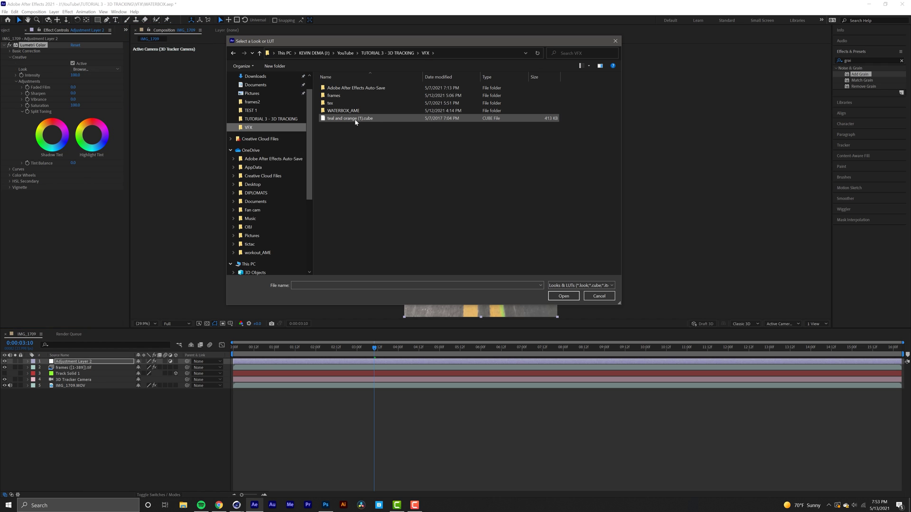
left_click(351, 119)
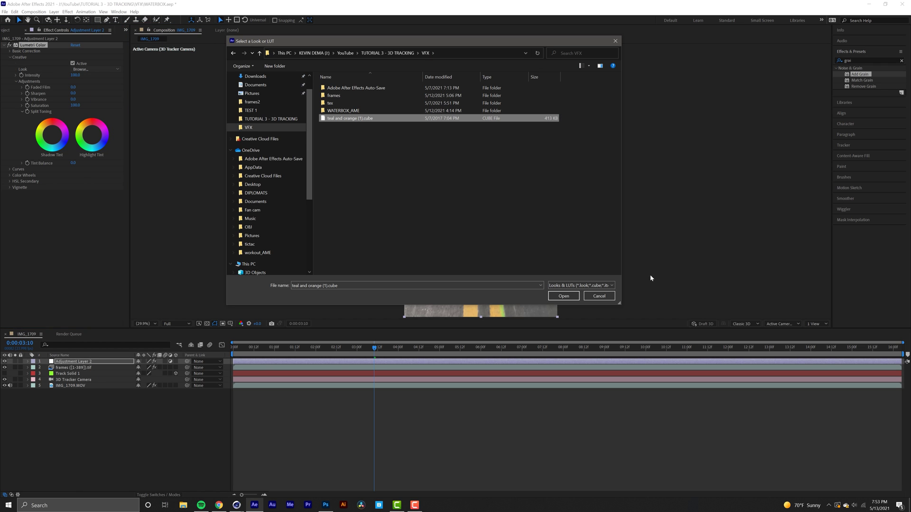
left_click(565, 295)
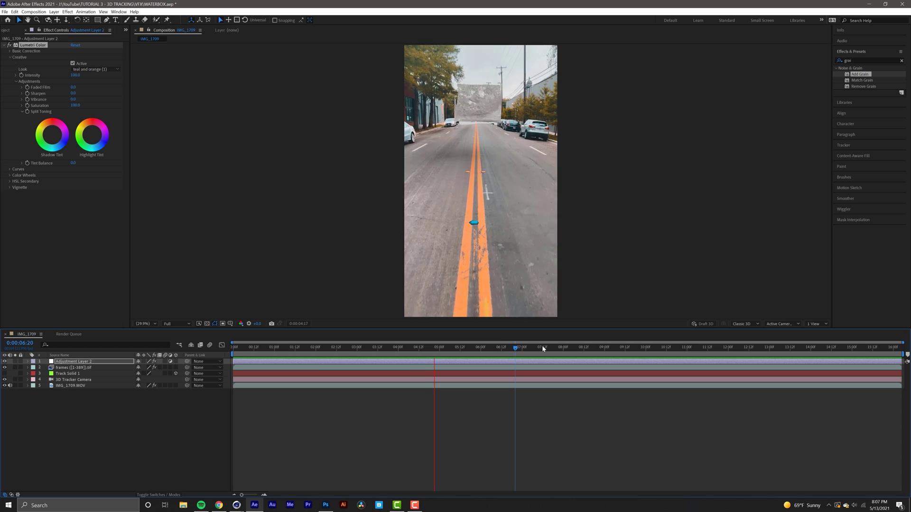
- Play back and scrub through the graded composition to check the water cube's motion and splash against the street
key("space")
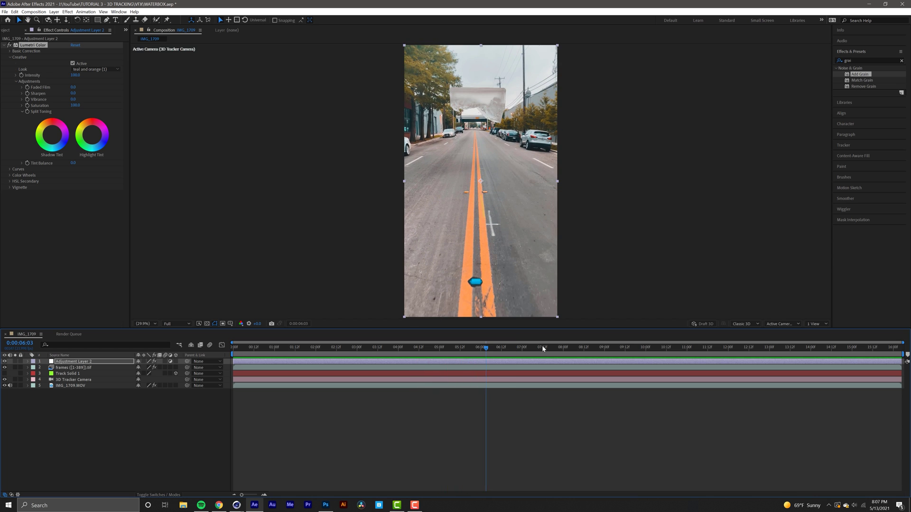
left_click_drag(544, 347, 583, 385)
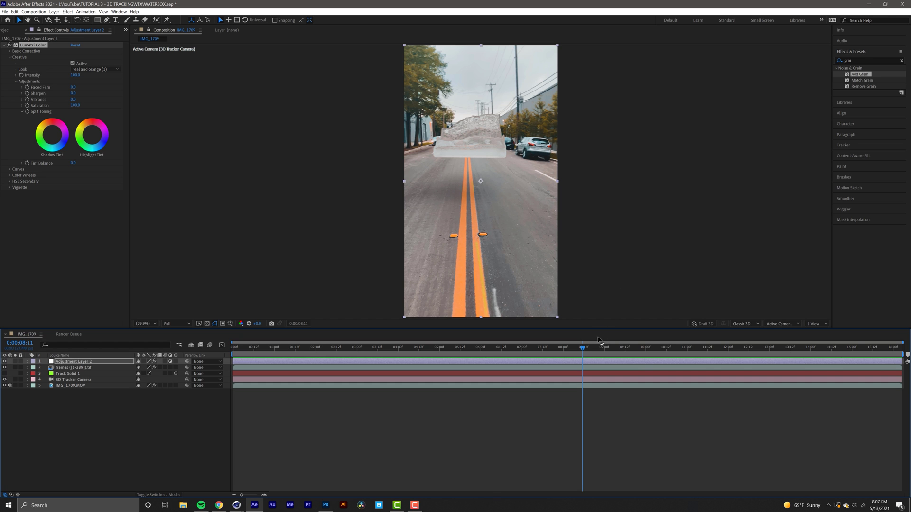
left_click_drag(603, 347, 658, 377)
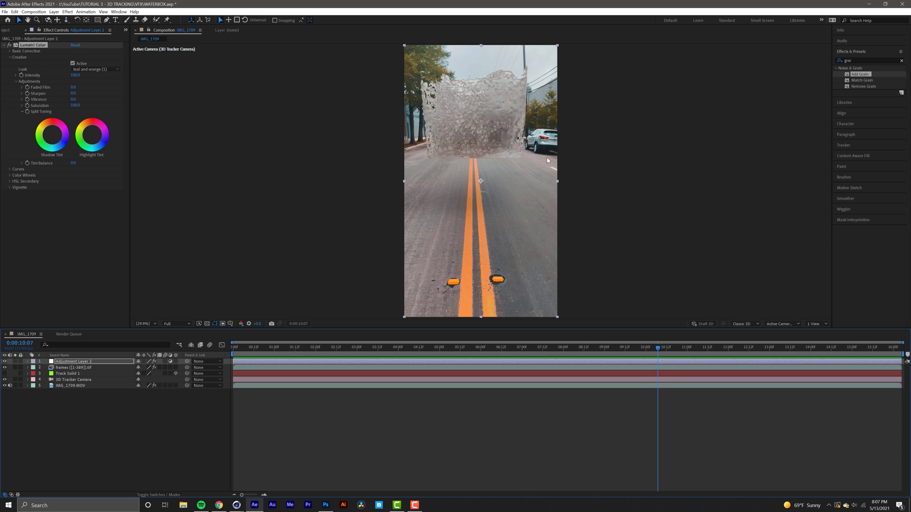
left_click_drag(685, 347, 767, 410)
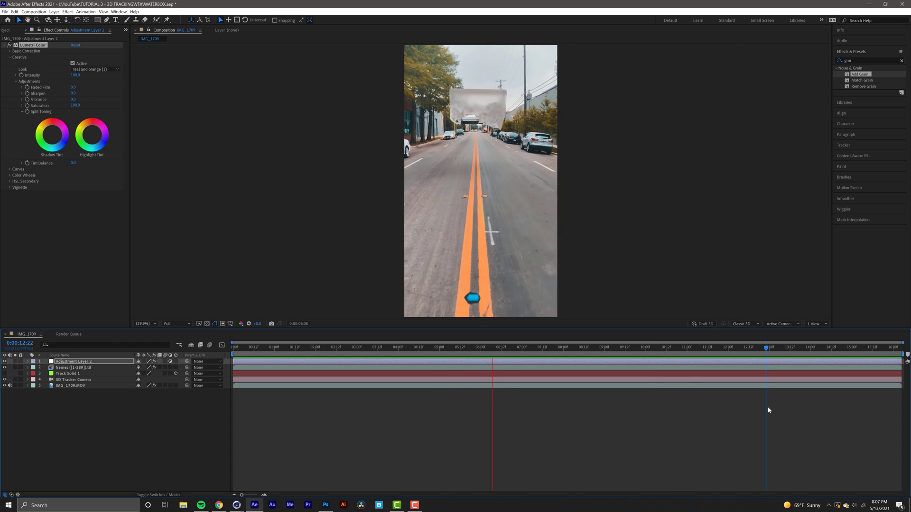